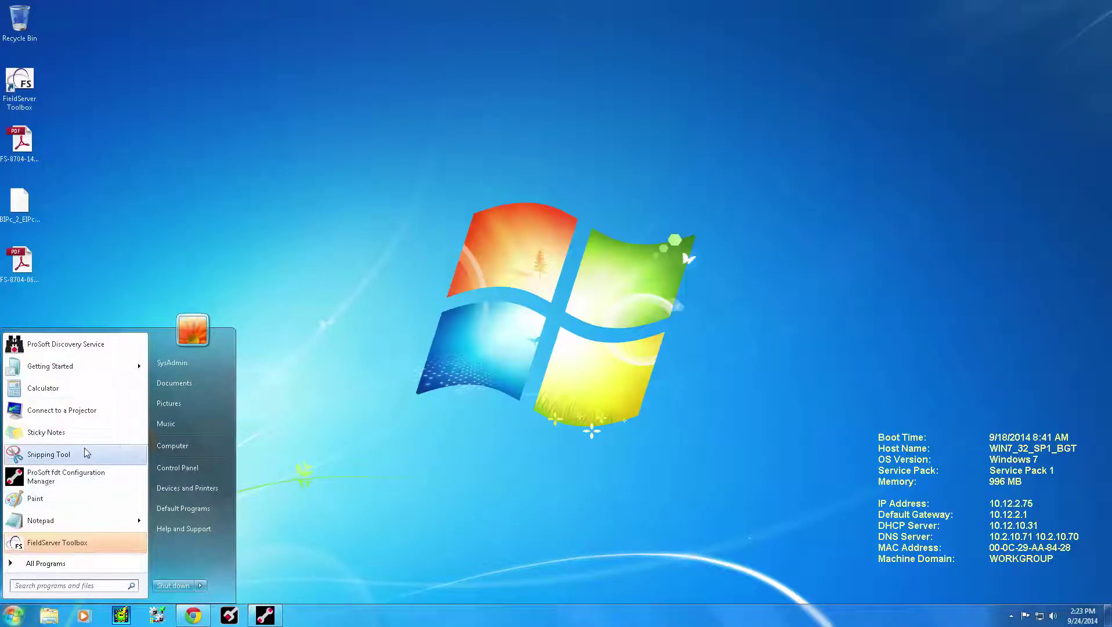
Step: Launch FieldServer Toolbox and expand the BACnet Server row to show its platform details
click(57, 543)
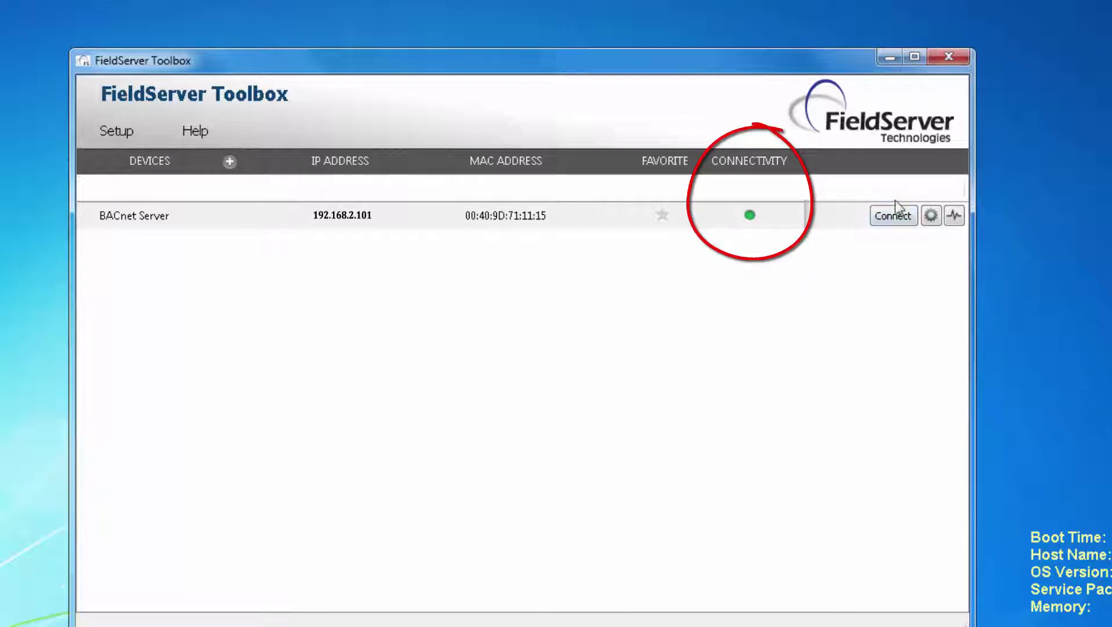
click(365, 228)
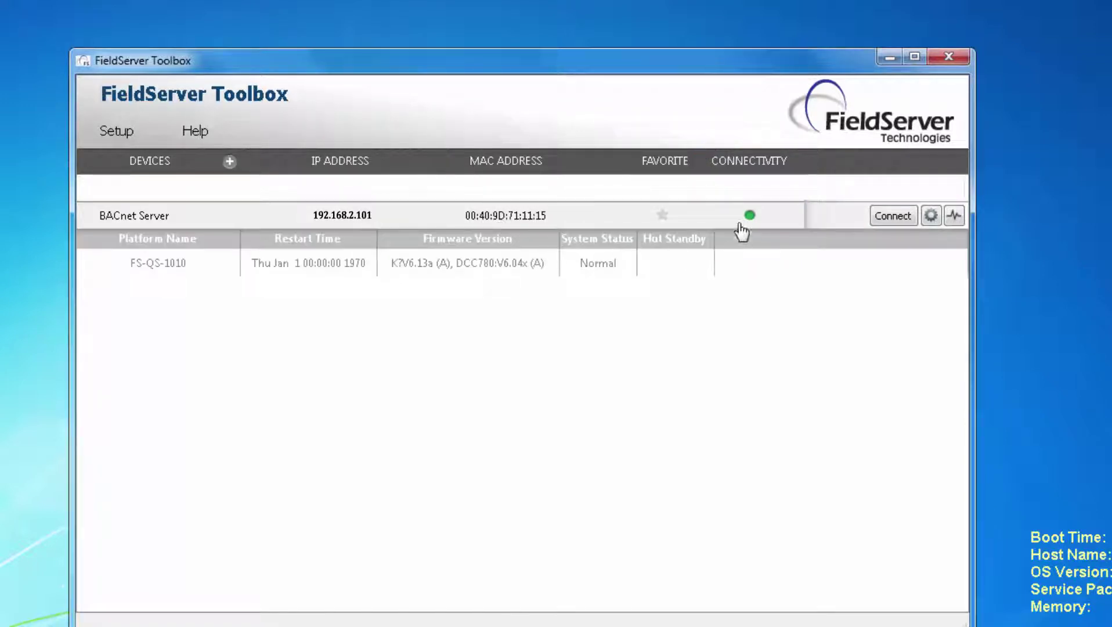
Step: Connect to the device's FS-GUI and go through Setup and File Transfer to Network Settings
click(881, 215)
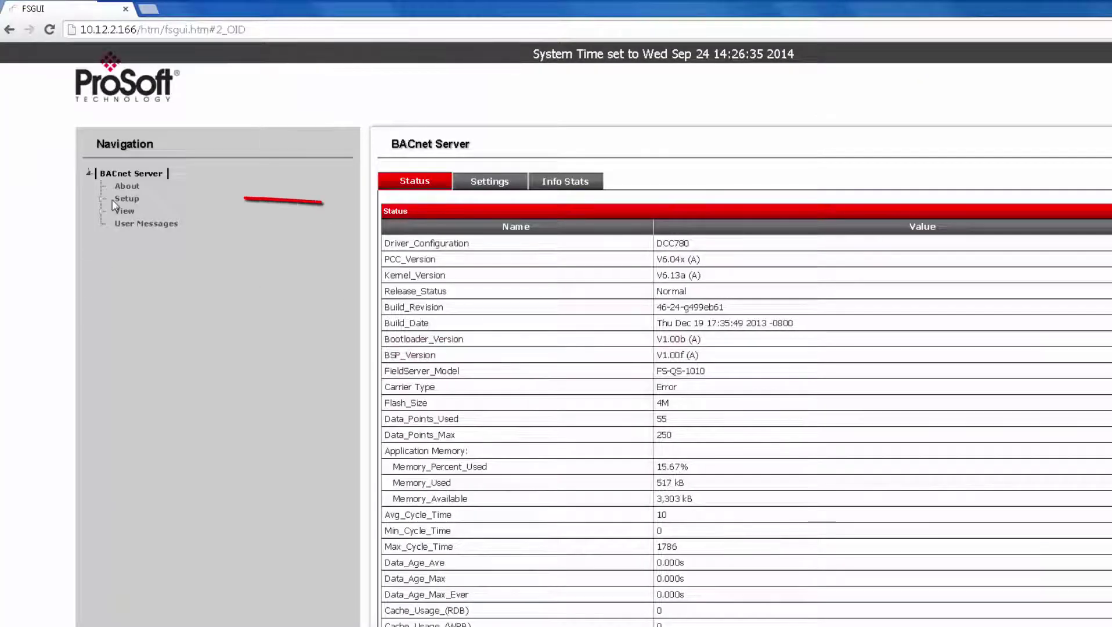
click(125, 197)
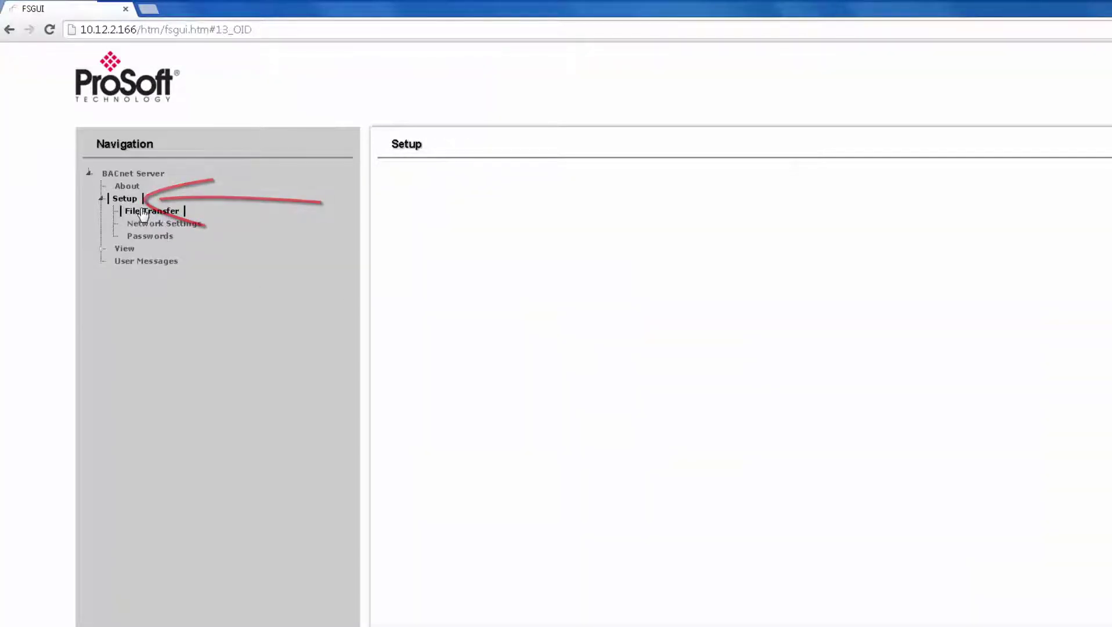
click(131, 212)
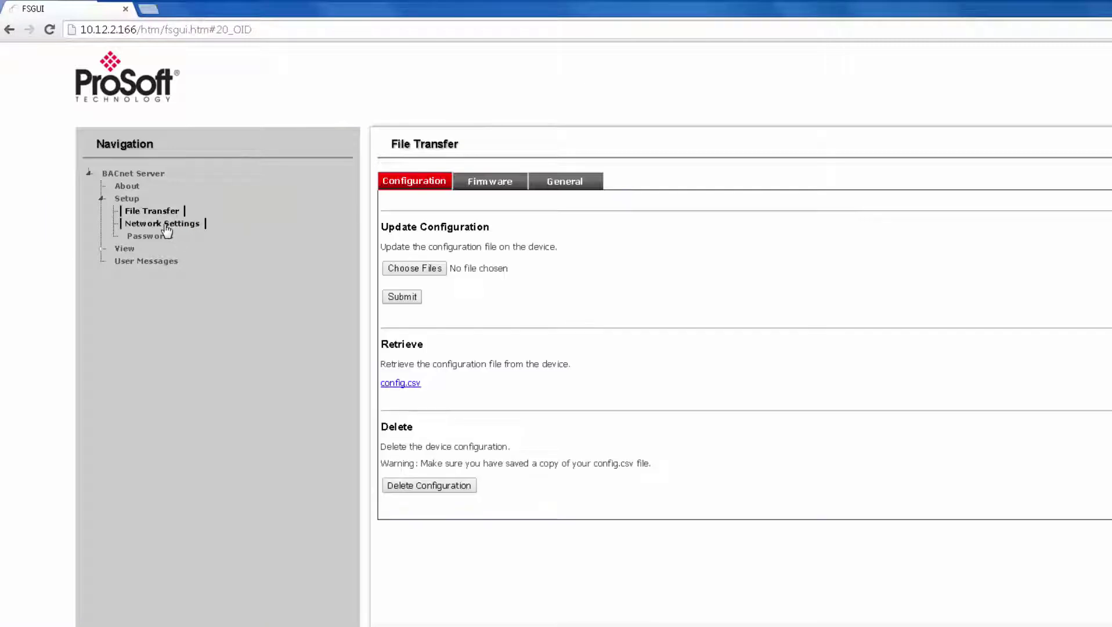
click(165, 225)
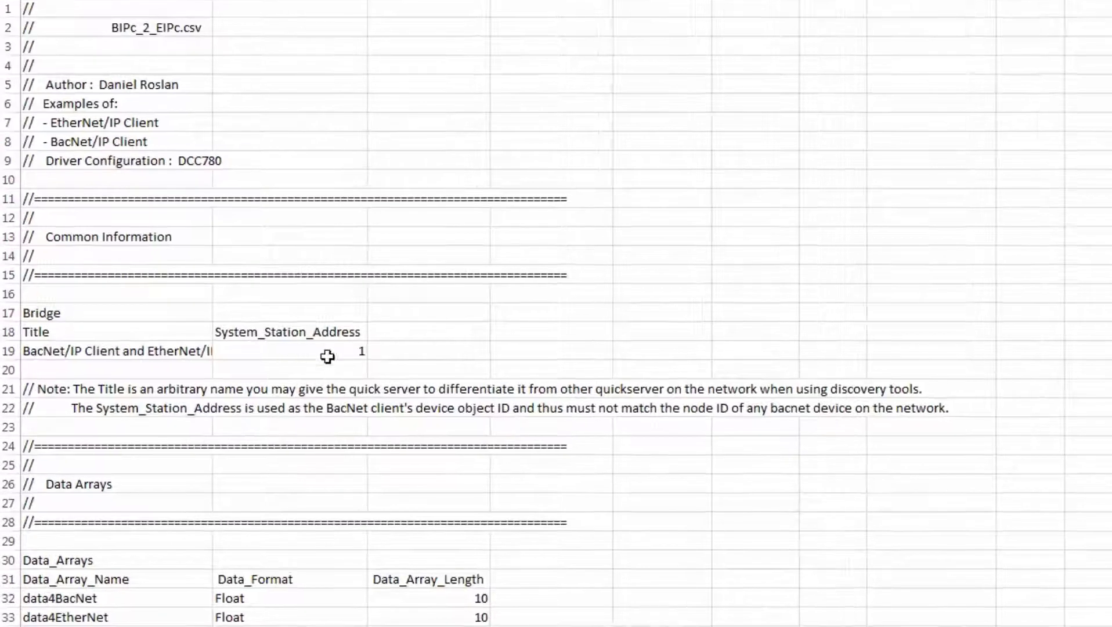
Step: Select cell B19 to check the System_Station_Address value of 1
click(316, 356)
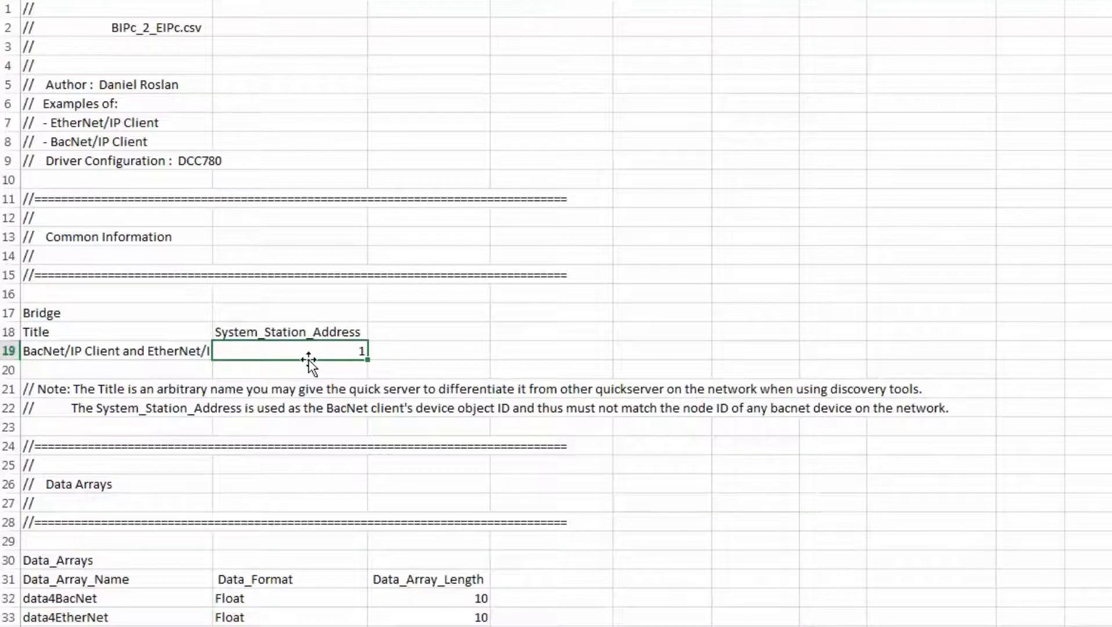
Step: Rename array data4BacNet to Data with length 100 and delete the data4EtherNet row
scroll(310, 366, down, 2)
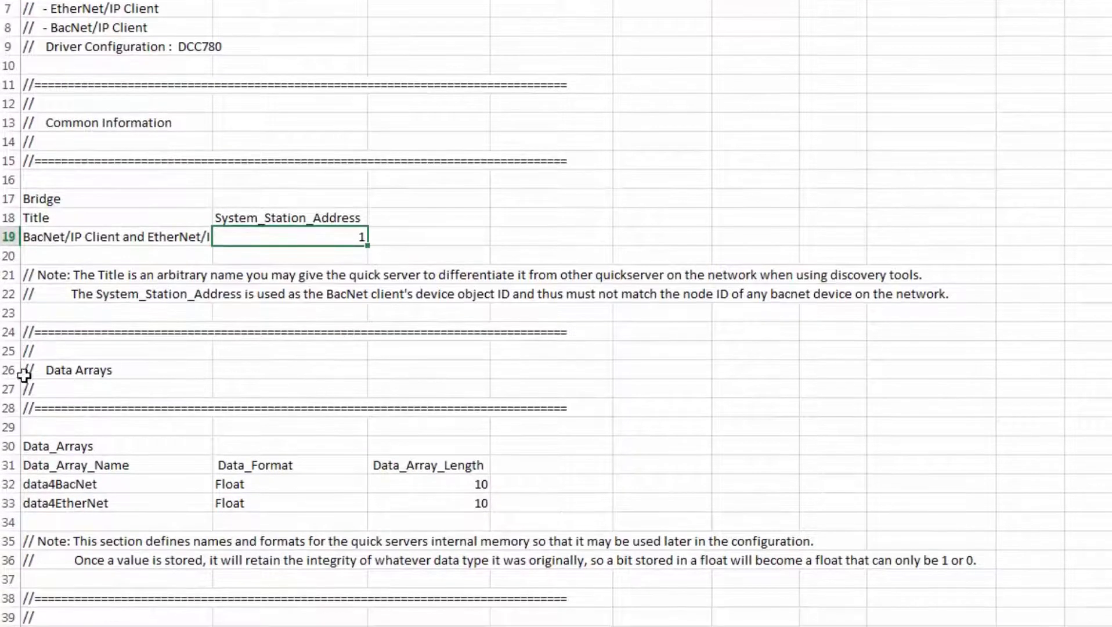
click(86, 371)
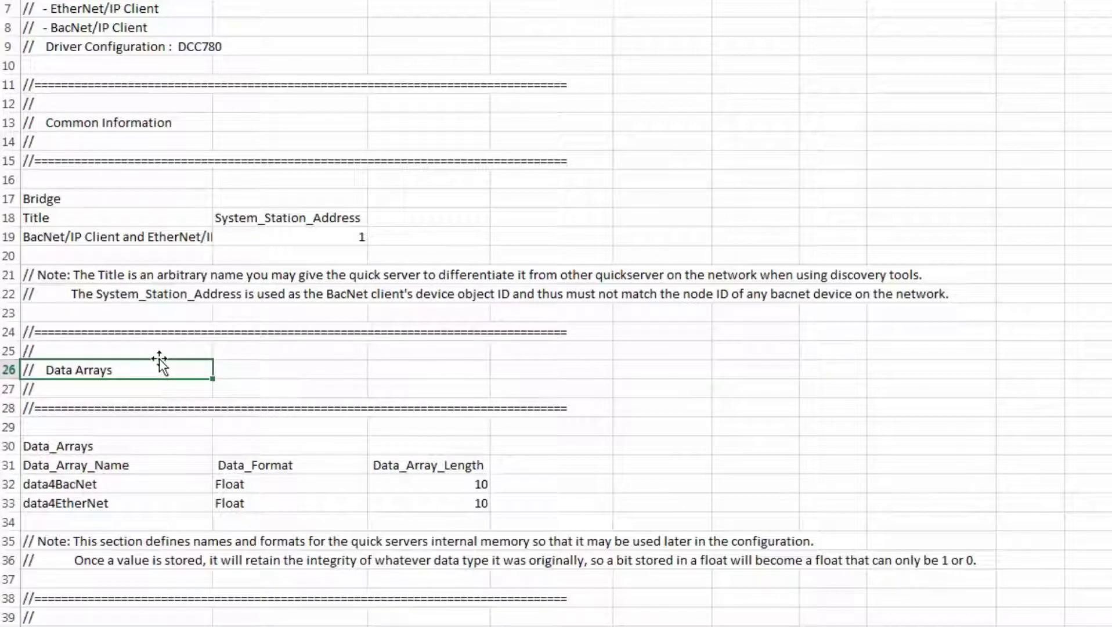
click(86, 484)
text(Data)
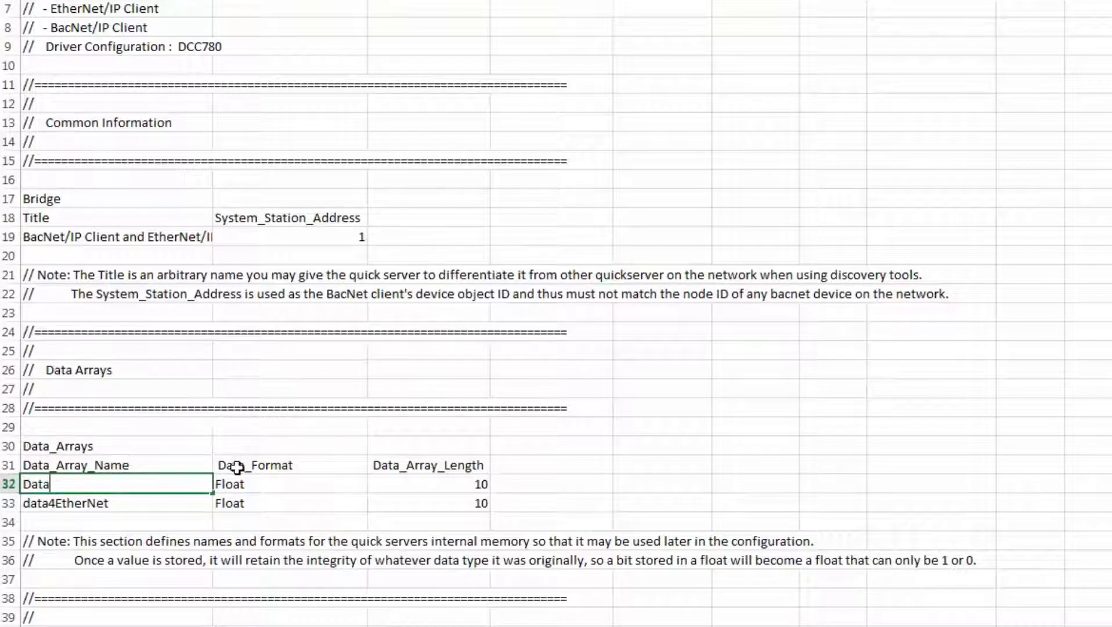
click(443, 489)
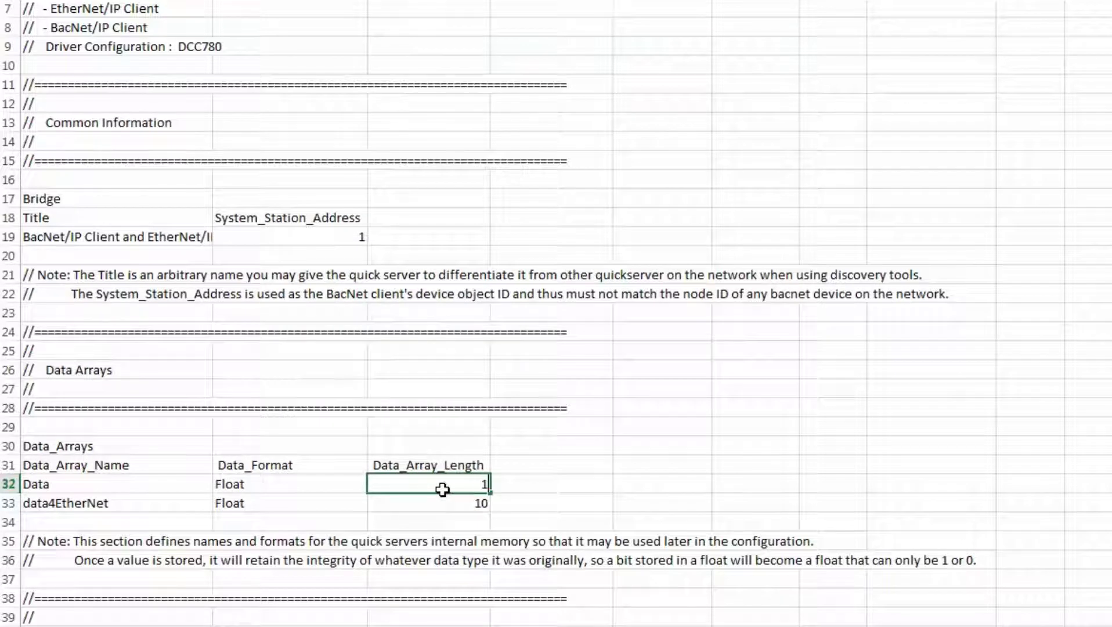
text(00)
click(14, 503)
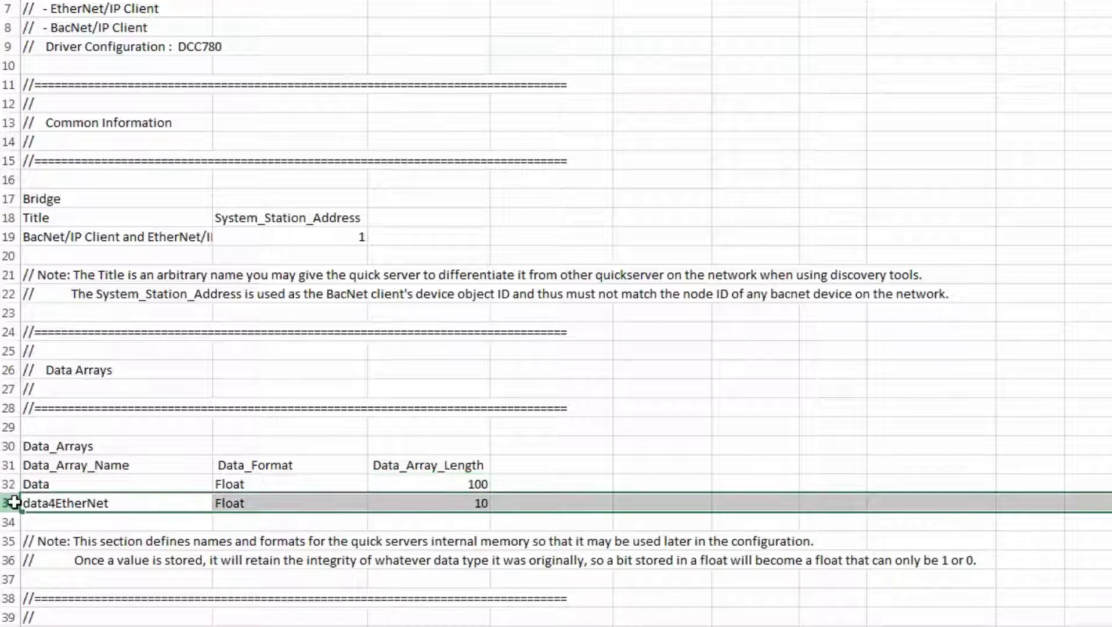
key(Delete)
Step: Rename node EIP_01 to PLC and change its IP_Address to 10.1.2.35
click(527, 476)
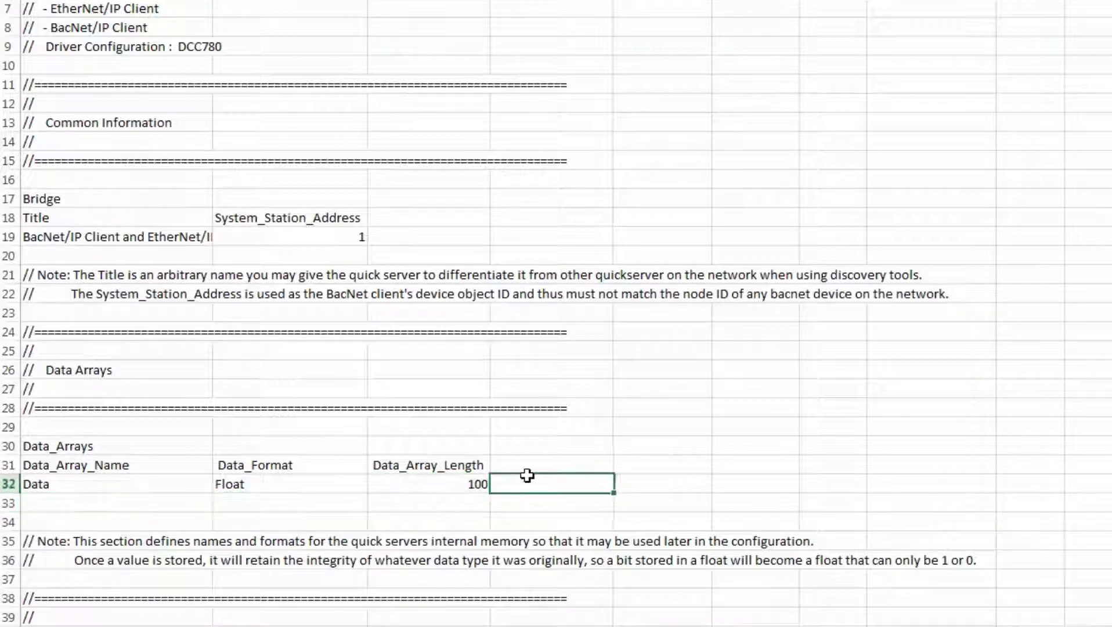
scroll(527, 476, down, 5)
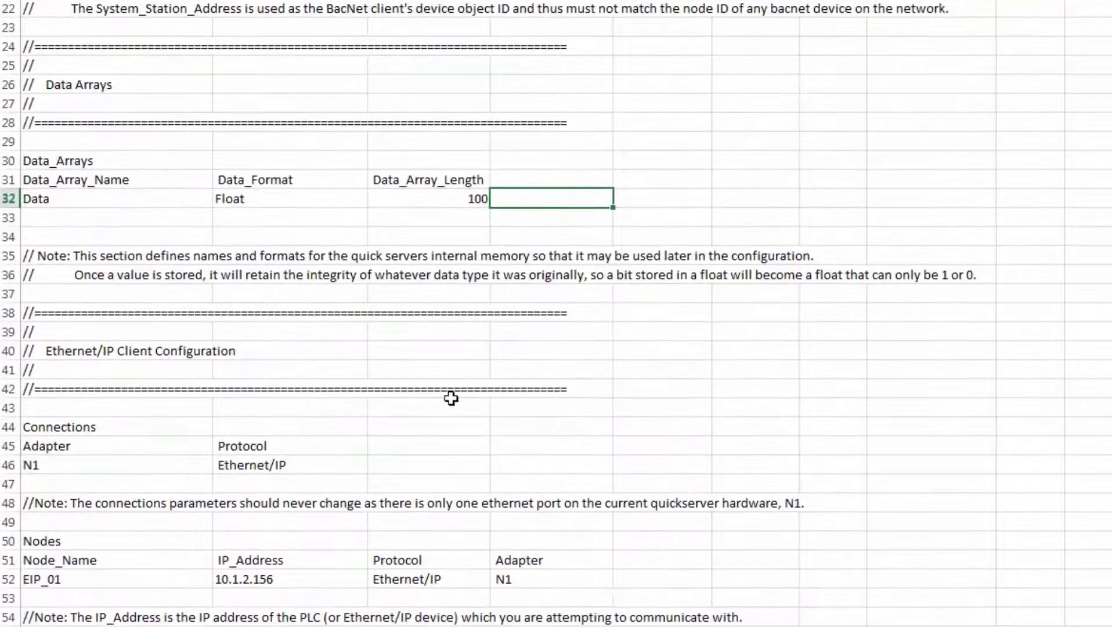
click(79, 352)
scroll(125, 482, down, 2)
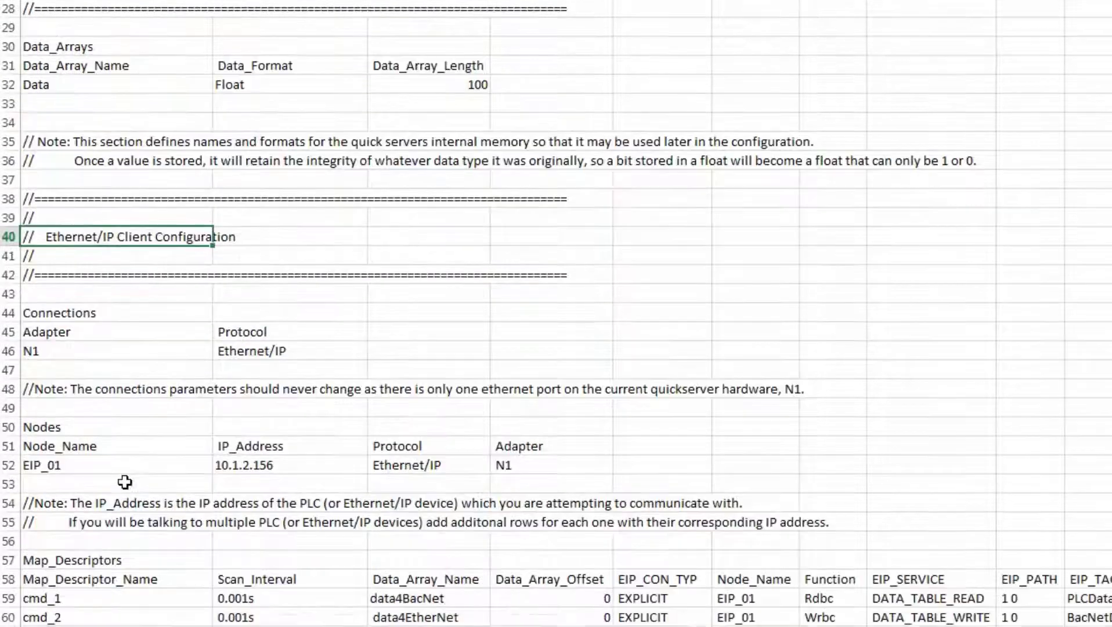
click(113, 469)
text(PLC)
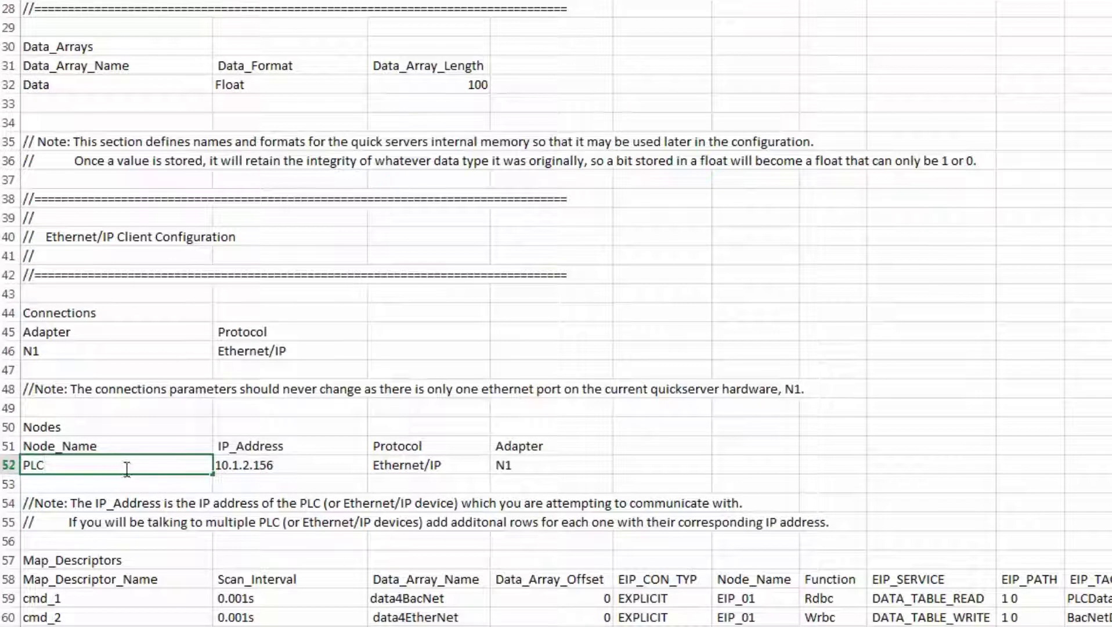
click(291, 465)
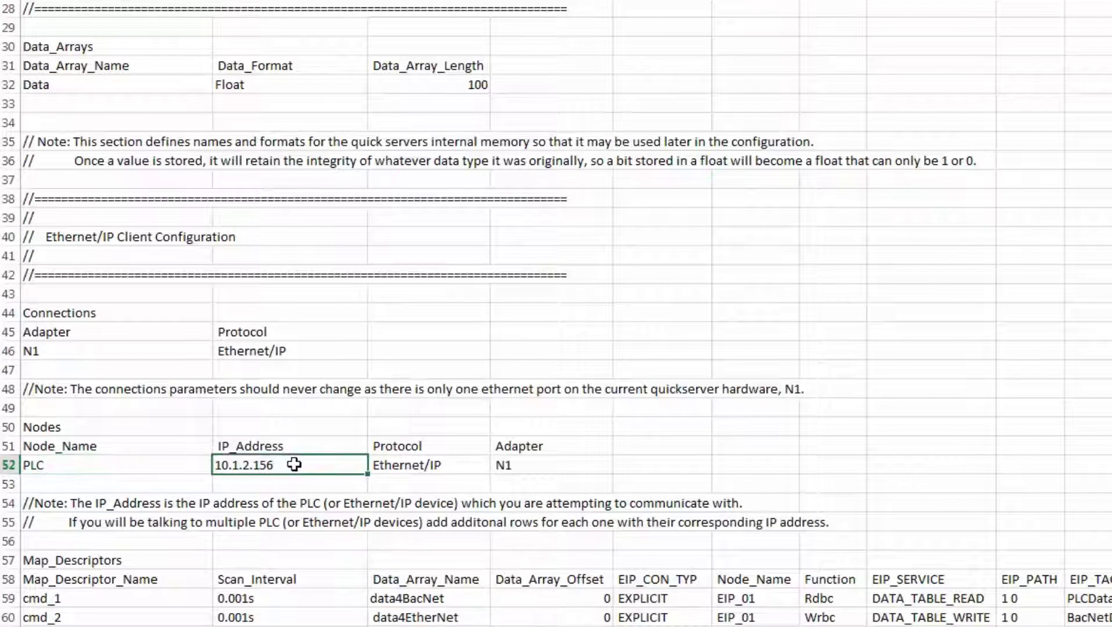
text(10.1.2.35)
scroll(255, 488, down, 3)
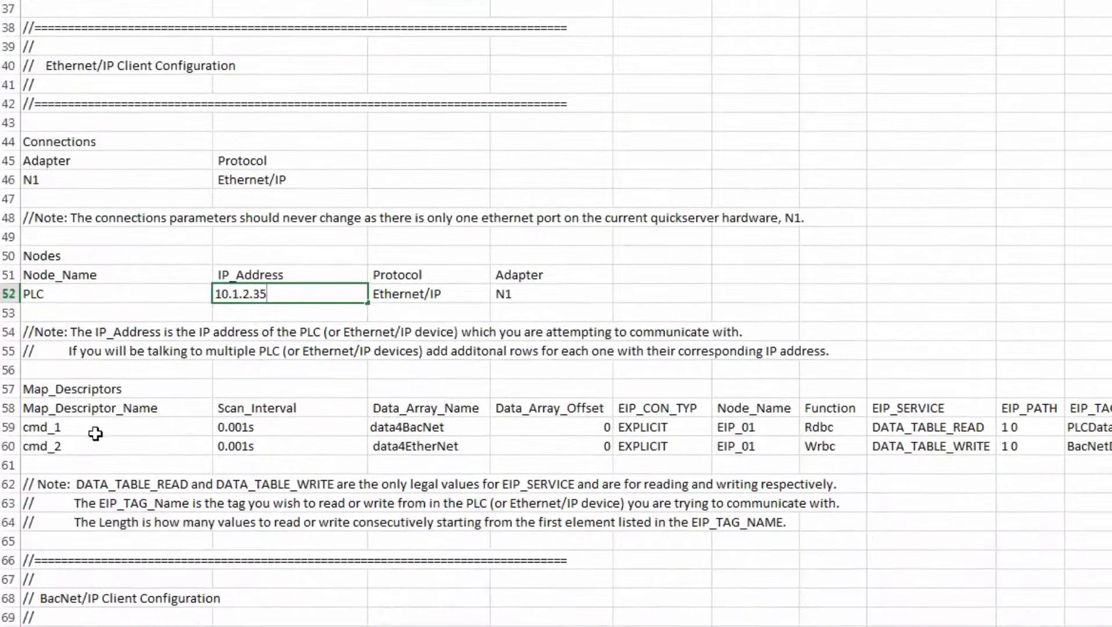
click(100, 429)
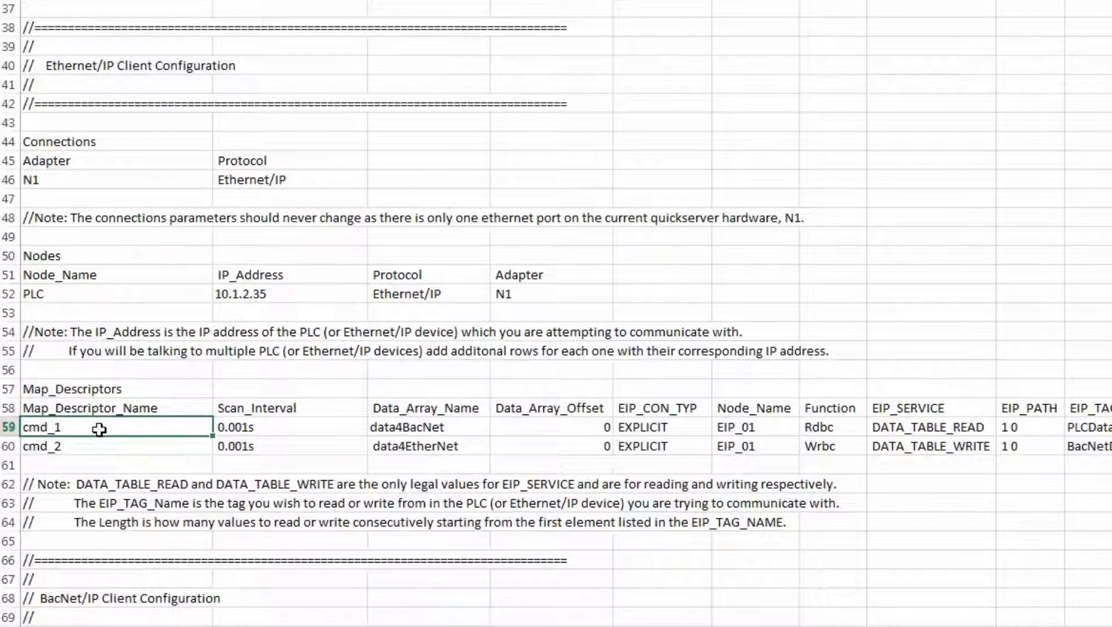
Step: Name the first map descriptor data_to_chillers, with data array Data and node PLC
text(data)
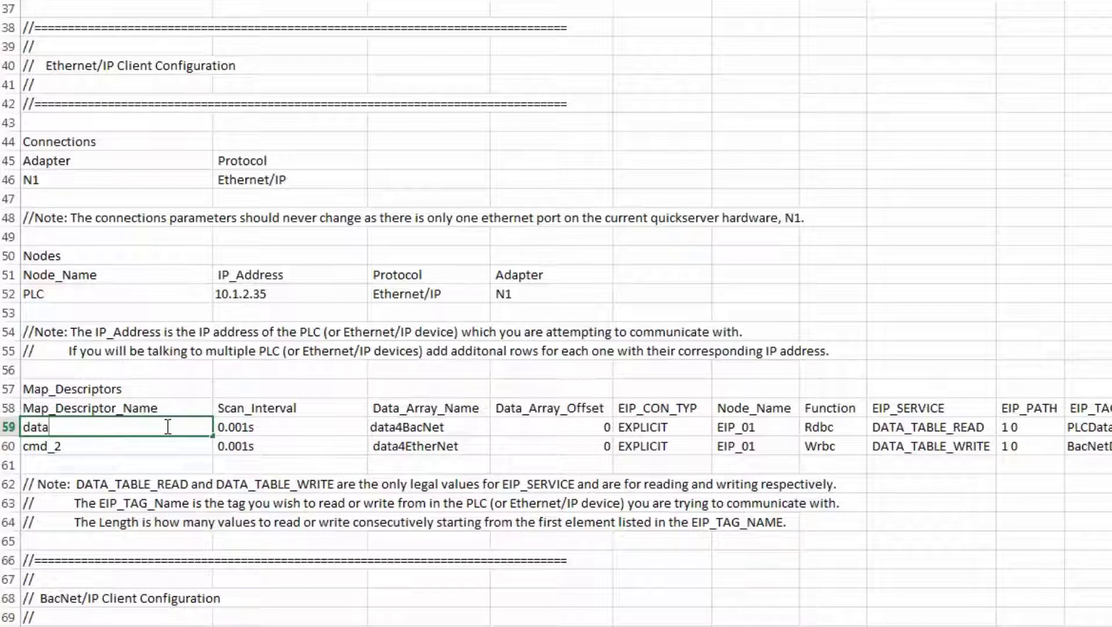
text(_to_)
text(chillers)
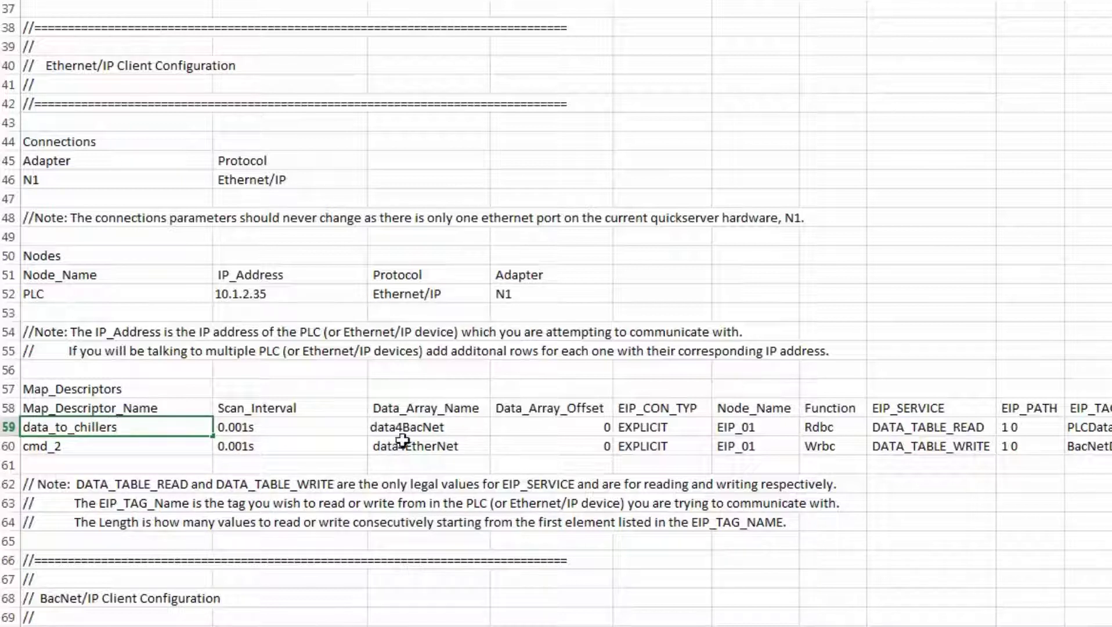
click(462, 429)
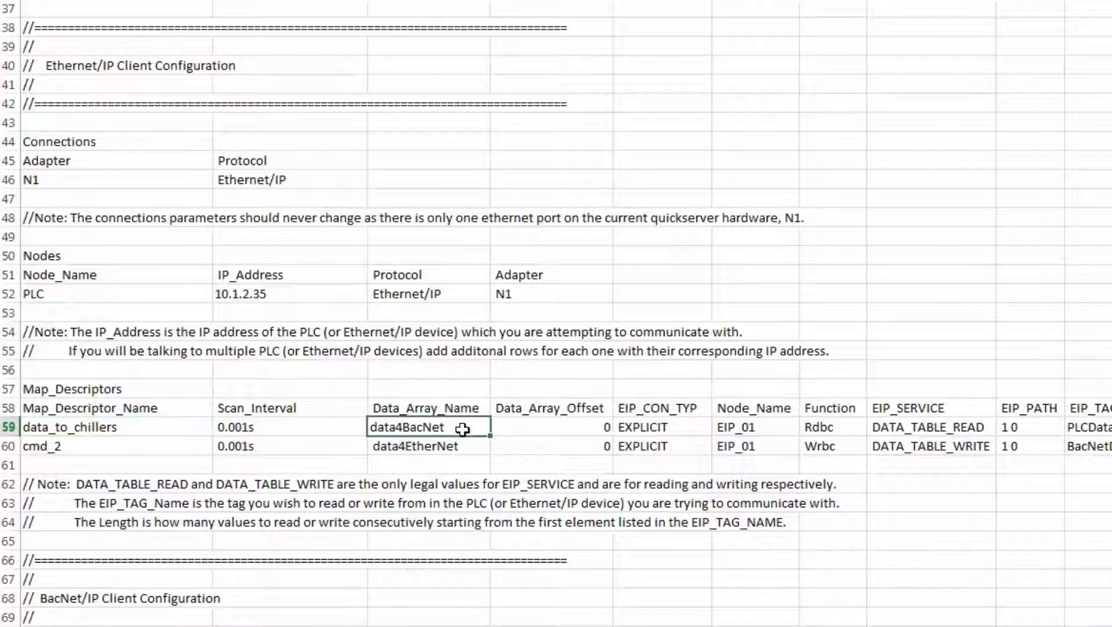
text(Data)
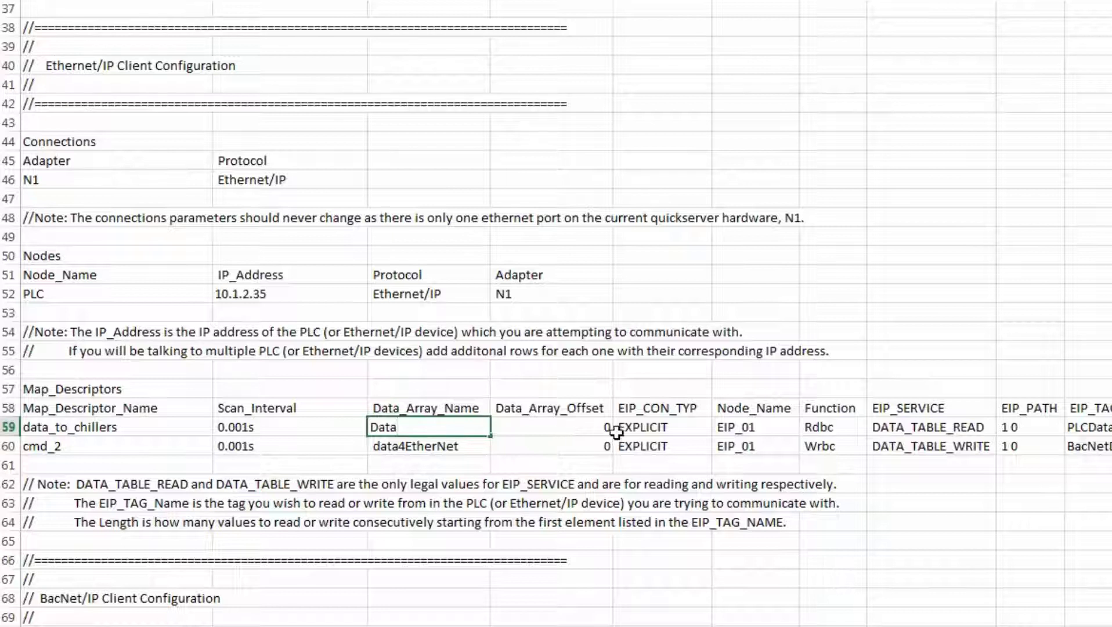
click(769, 429)
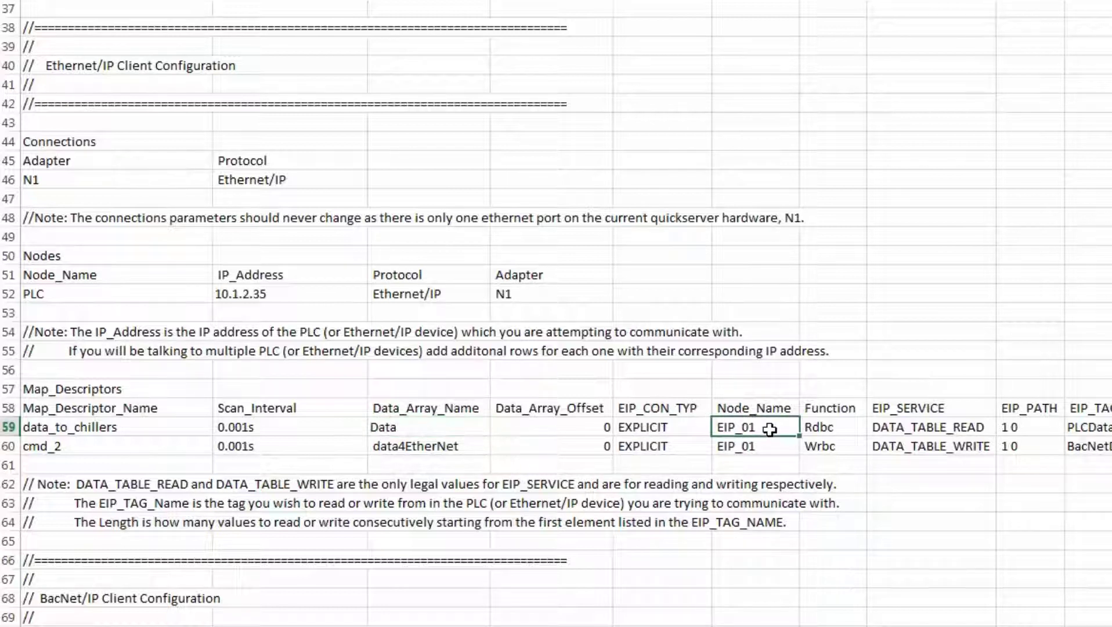
text(PLC)
Step: Replace its PLCData[0] tag with DataToChillers[0] and set its Length to 10
click(990, 429)
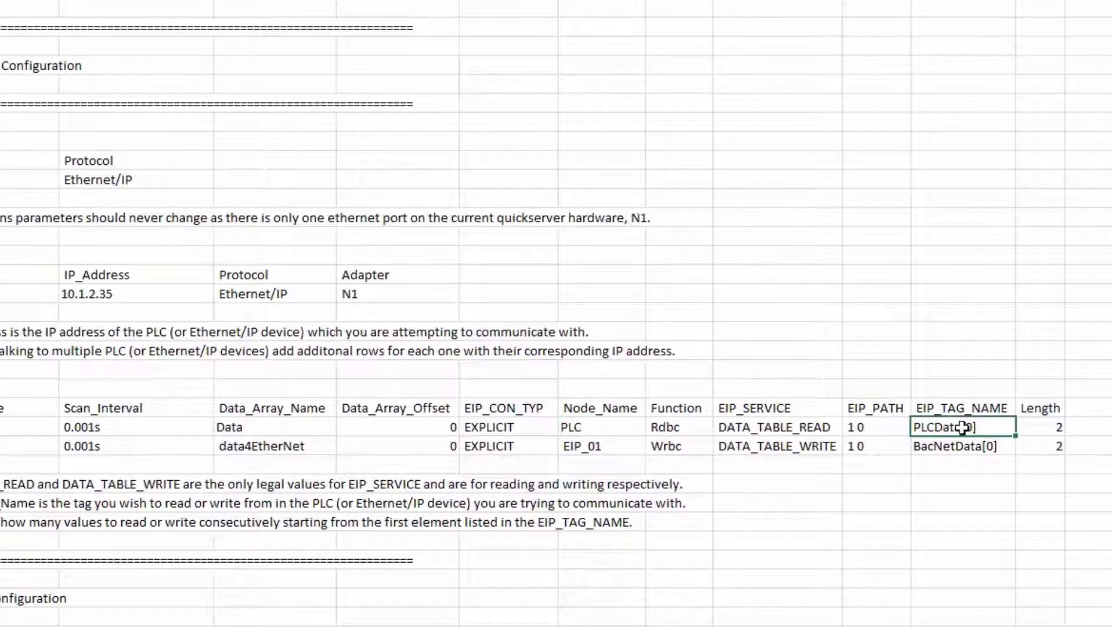
double_click(963, 427)
key(ctrl+a)
text(Data)
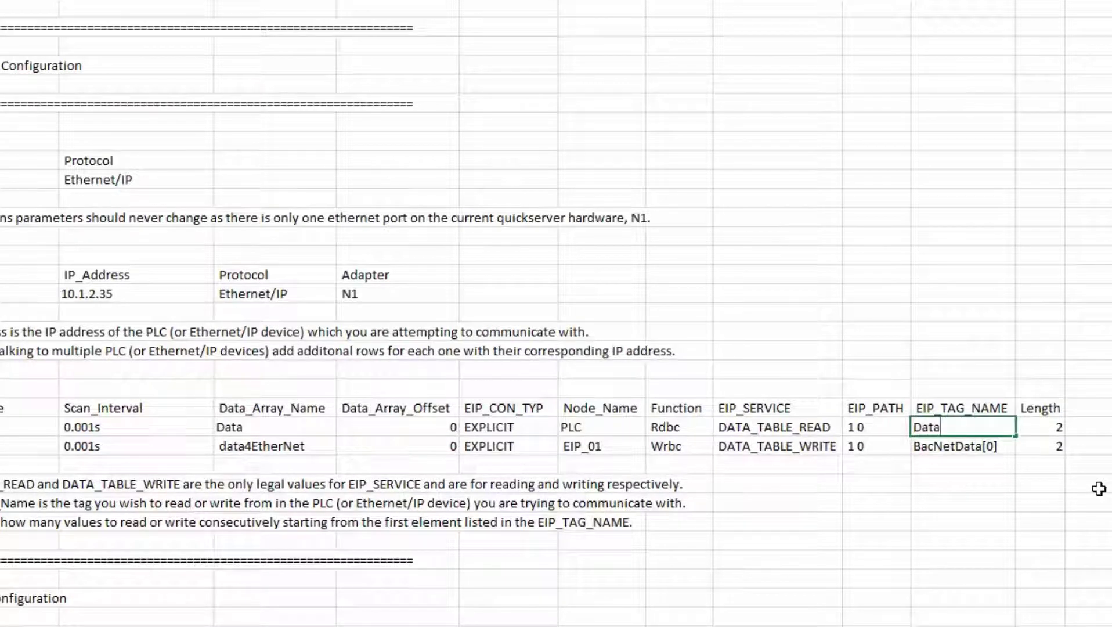
text(ToChillers)
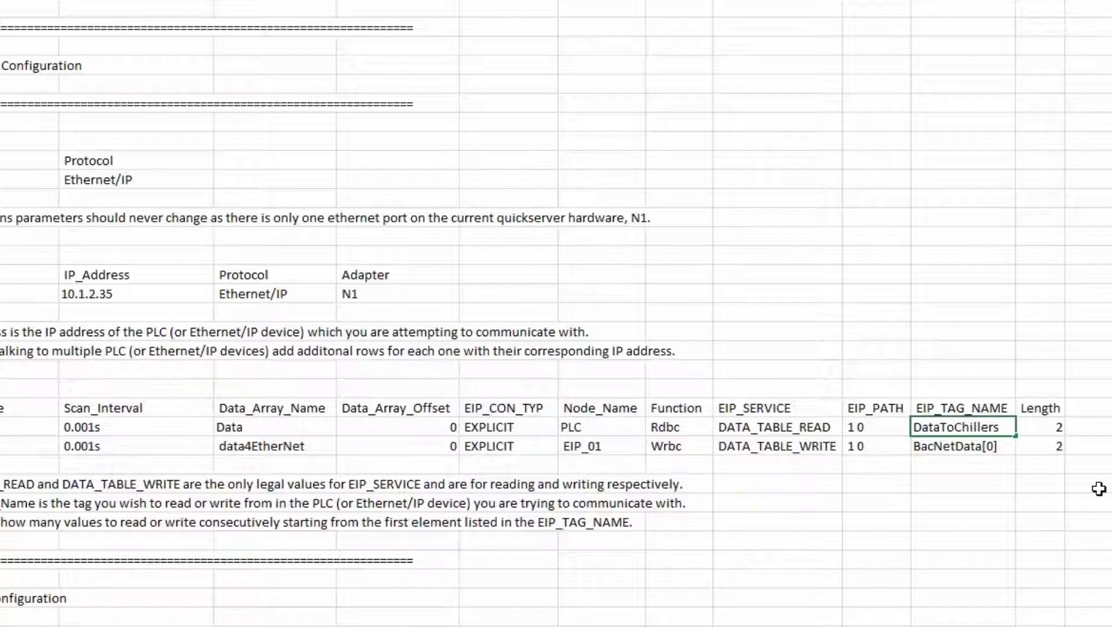
text([0])
key(Tab)
text(2)
click(1085, 446)
click(1047, 429)
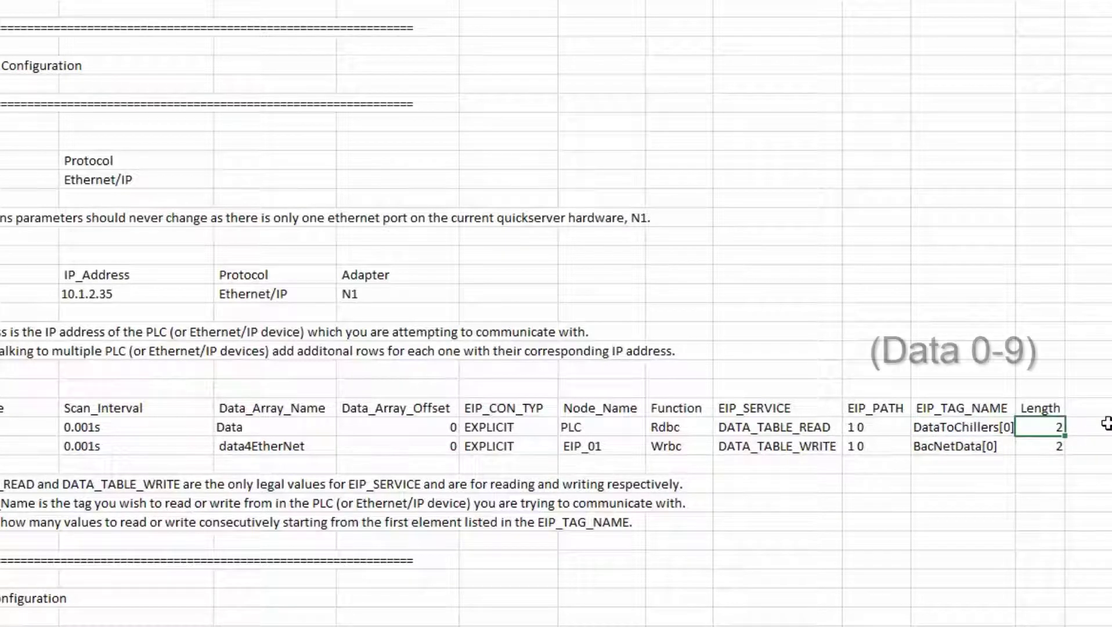
text(10)
key(ctrl+Return)
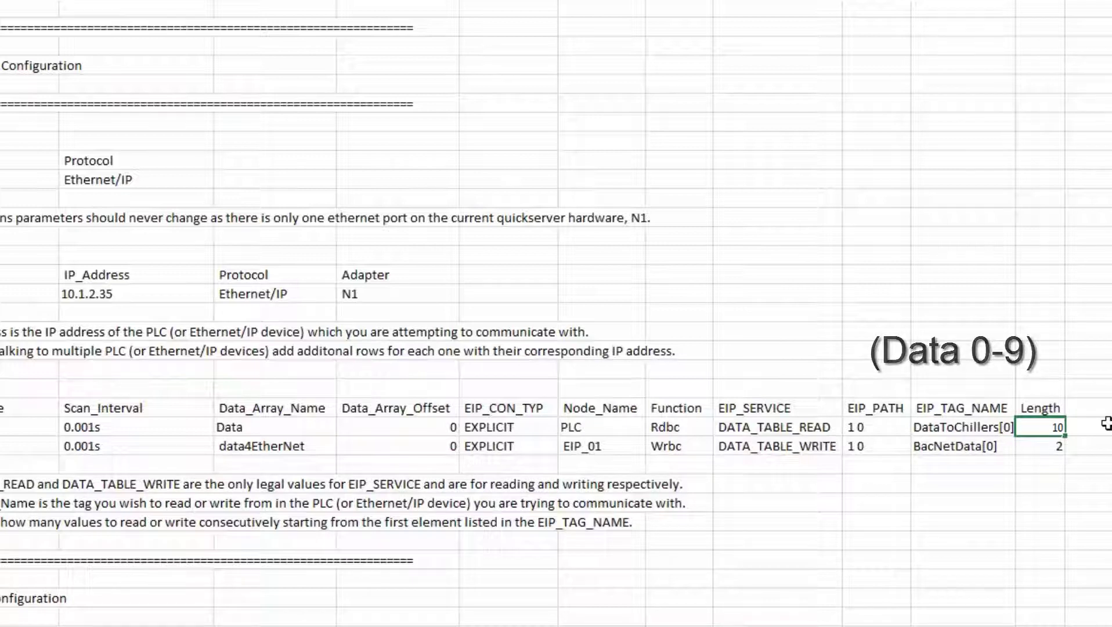
scroll(588, 443, left, 3)
Step: Rename the second descriptor data_from_chillers with array Data, offset 50 and node PLC
scroll(153, 428, left, 2)
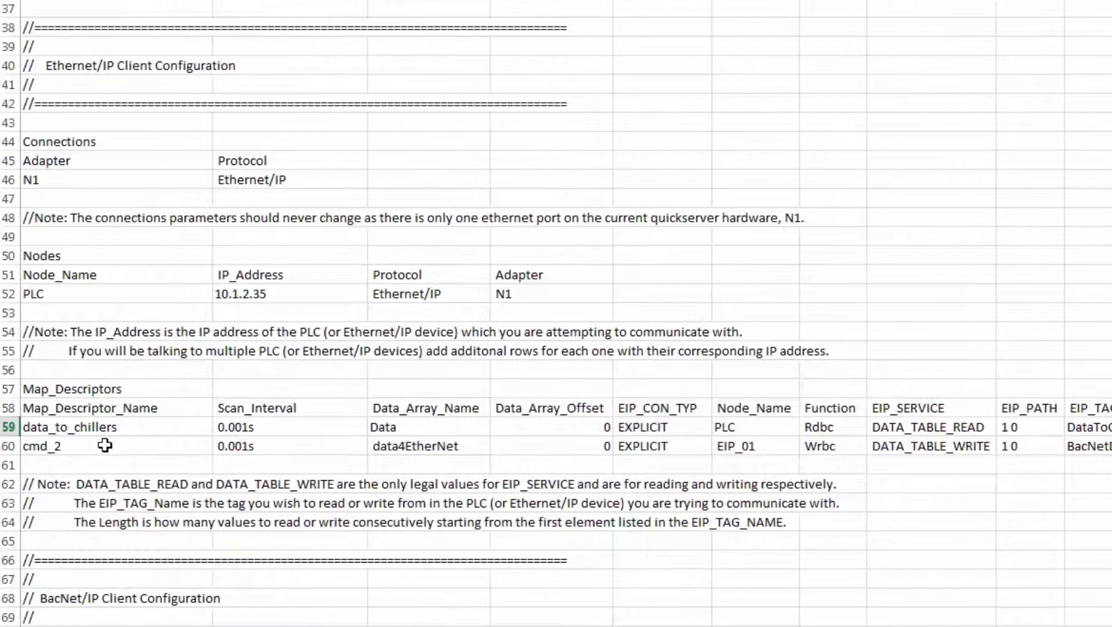
click(105, 445)
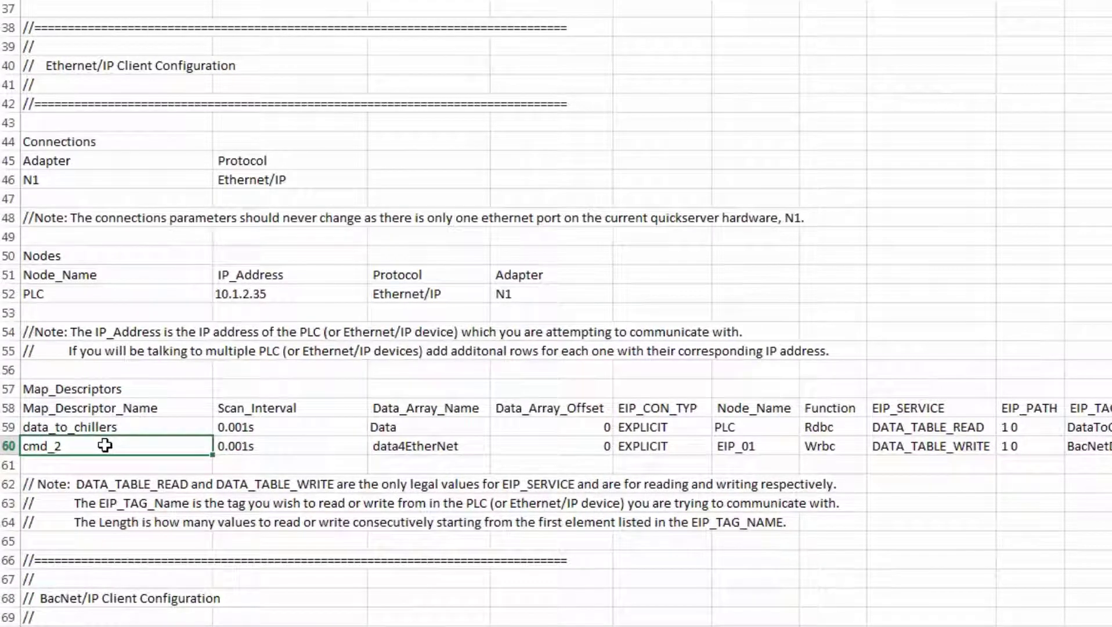
text(data_from_chiller)
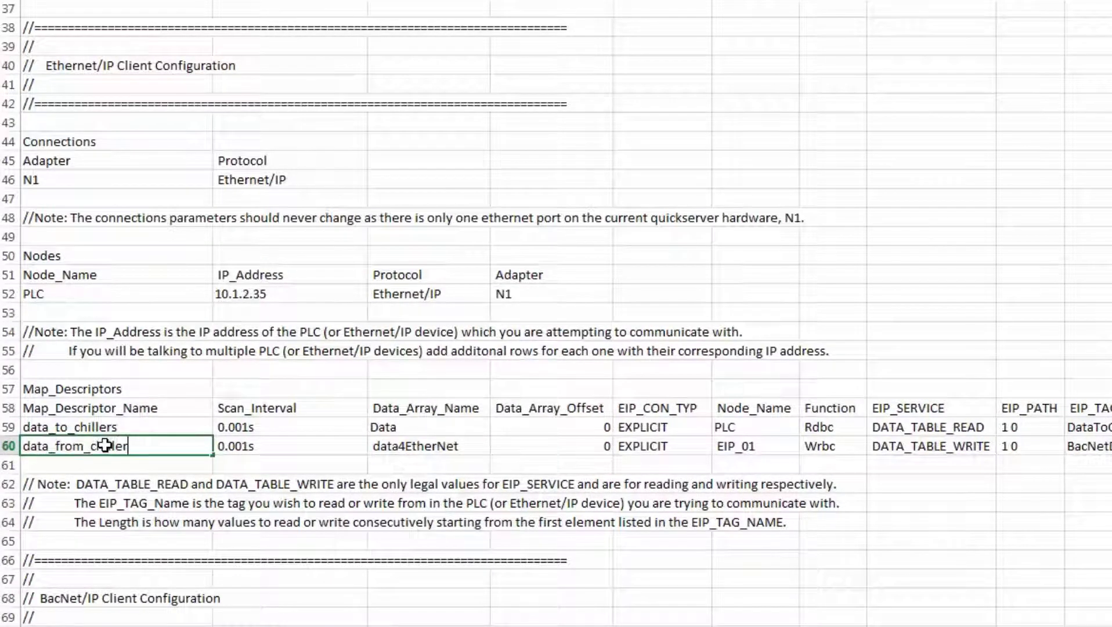
text(s)
click(385, 451)
text(Data)
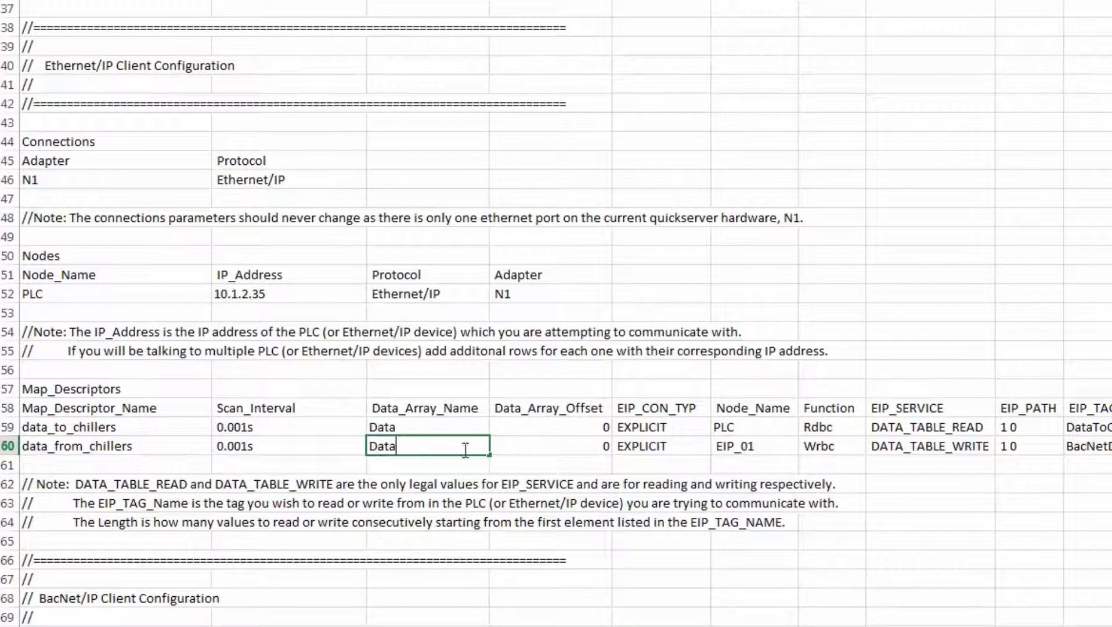
click(568, 448)
text(50)
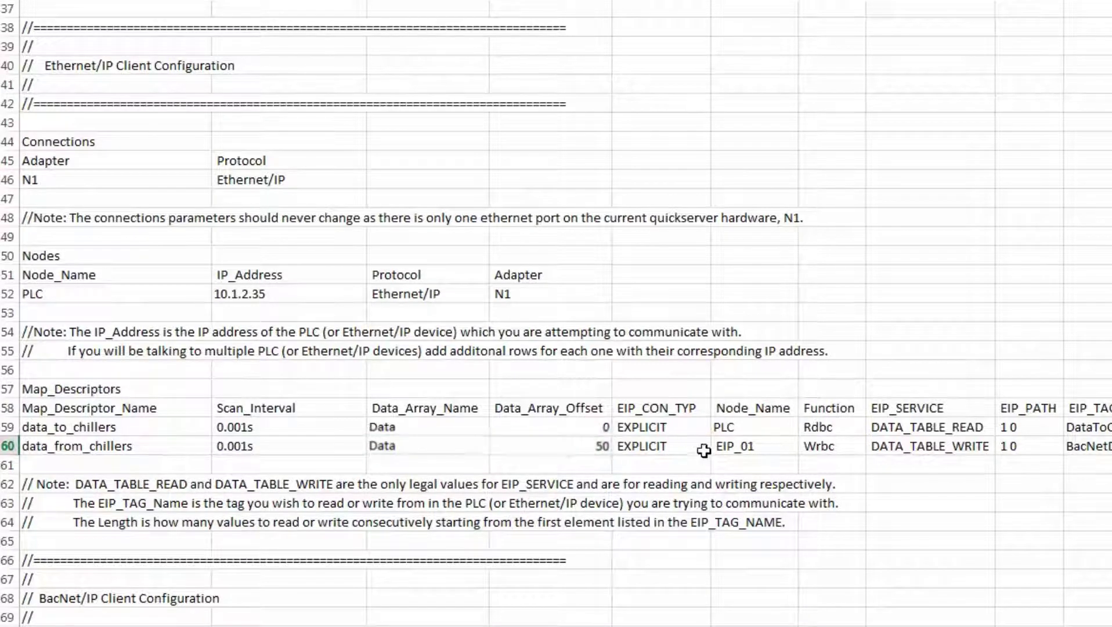
click(754, 449)
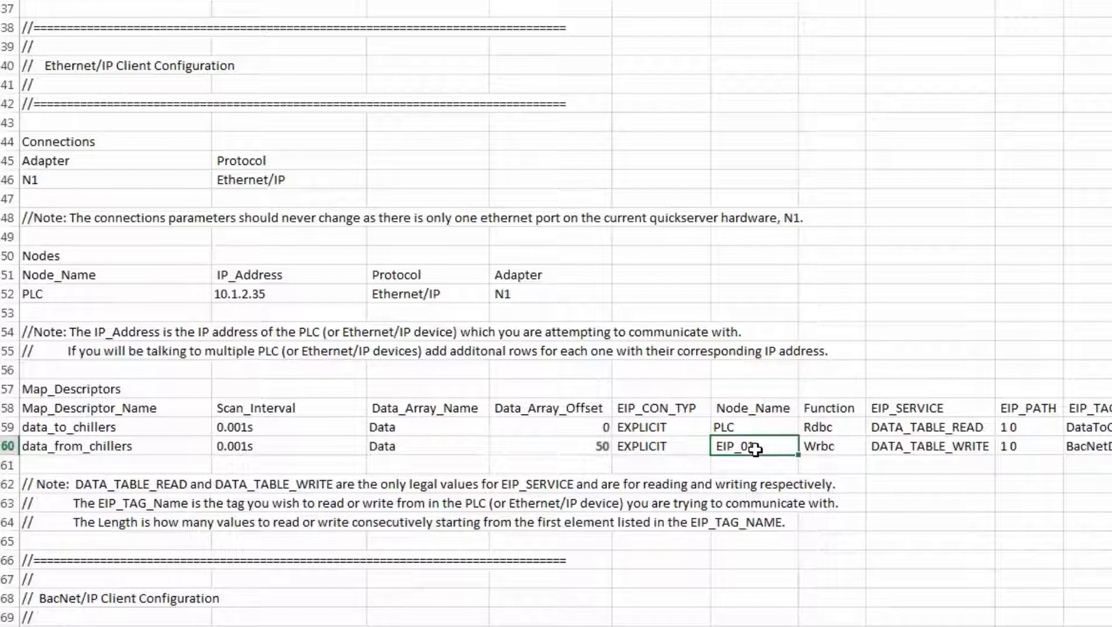
text(PLC)
Step: Set its tag to DataFromChillers[0] and its length to 10
click(1071, 446)
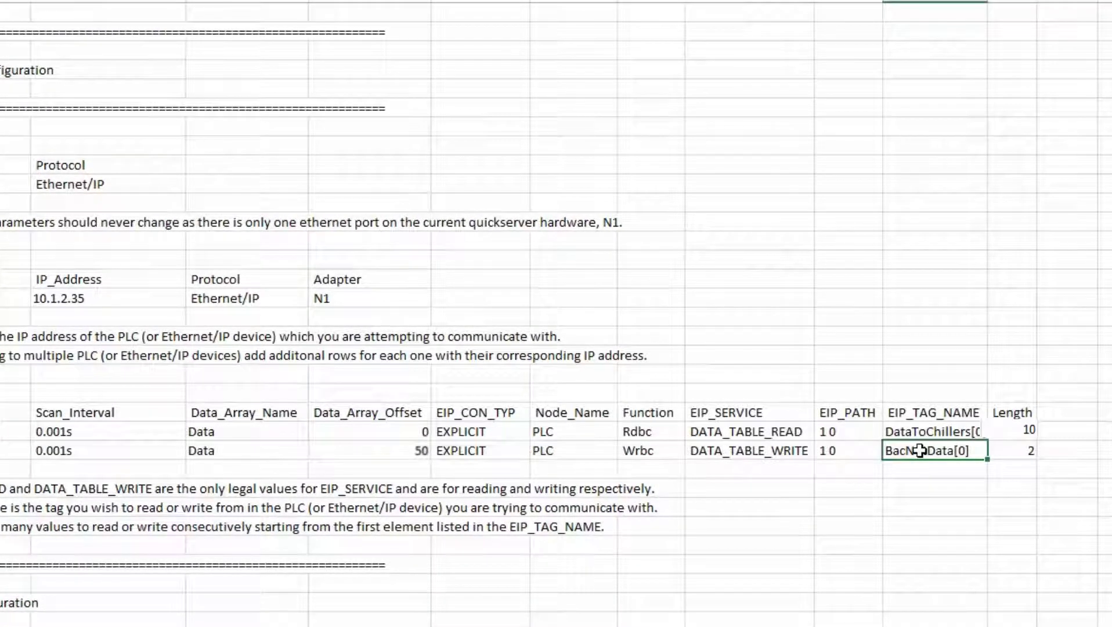
text(Data)
click(920, 450)
key(BackSpace)
key(BackSpace)
text(FromChillers)
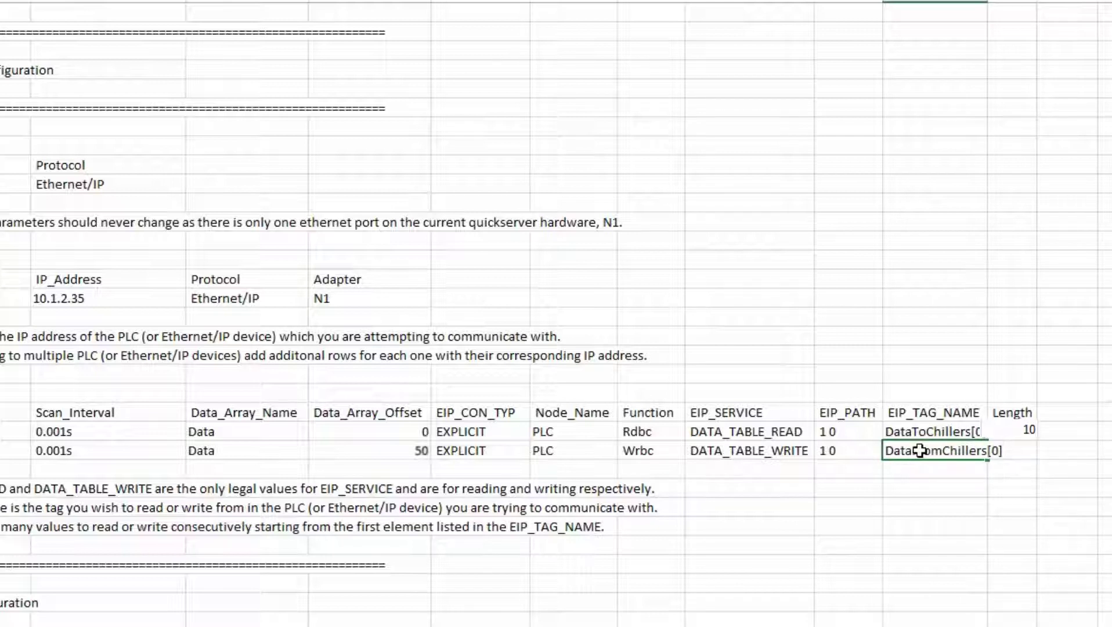
click(1037, 458)
text(0)
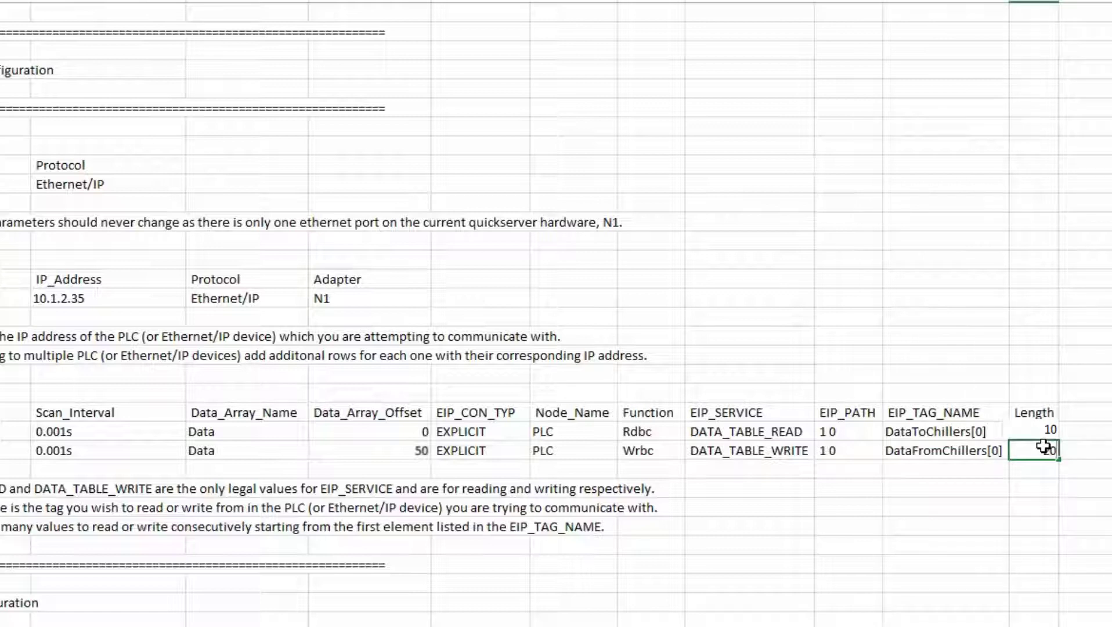
key(Tab)
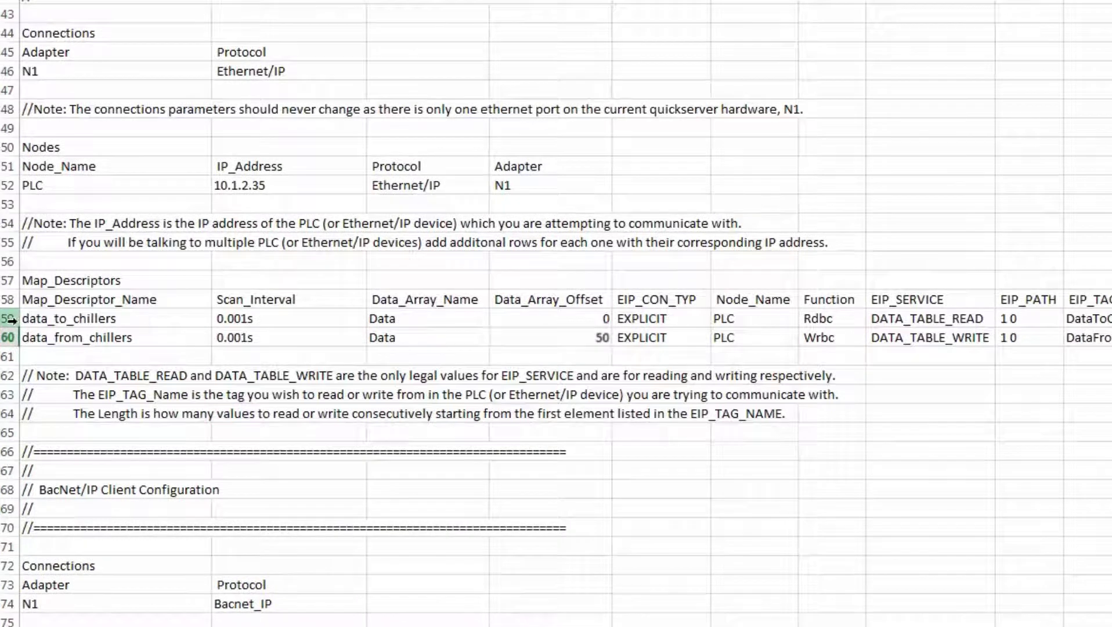
Step: Duplicate the two map descriptor rows directly beneath the originals
drag(11, 319, 16, 337)
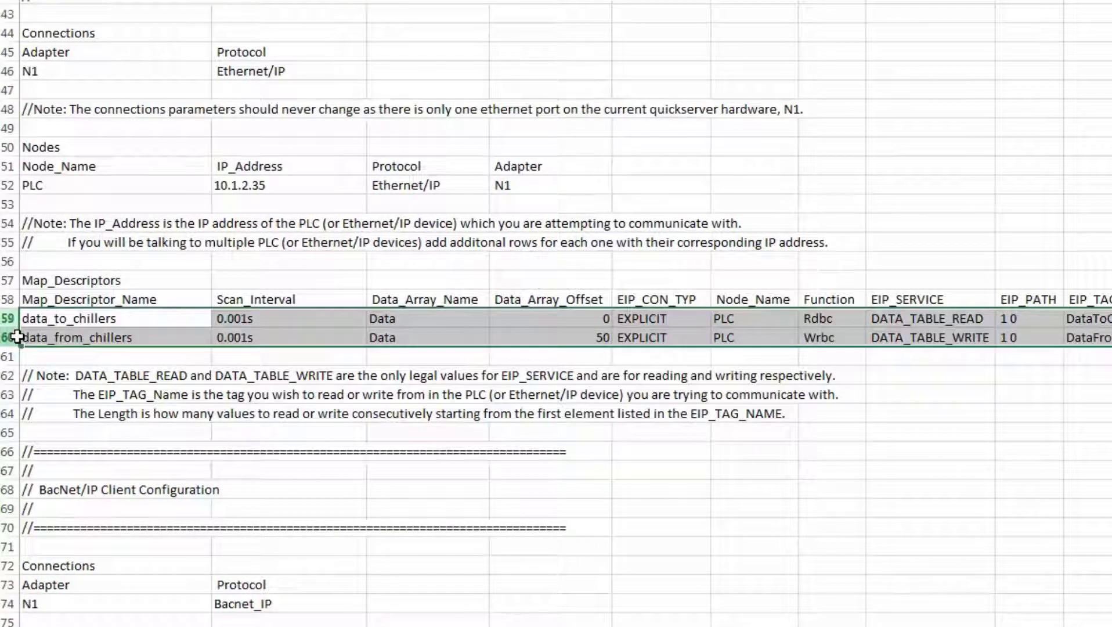
key(ctrl+c)
right_click(13, 356)
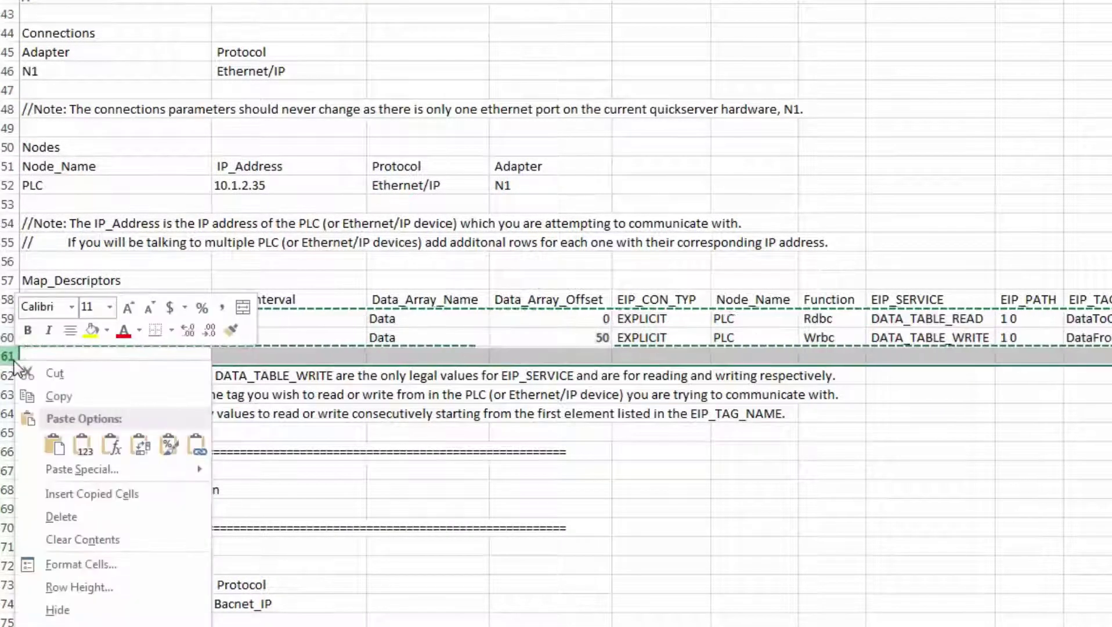
click(49, 497)
click(89, 372)
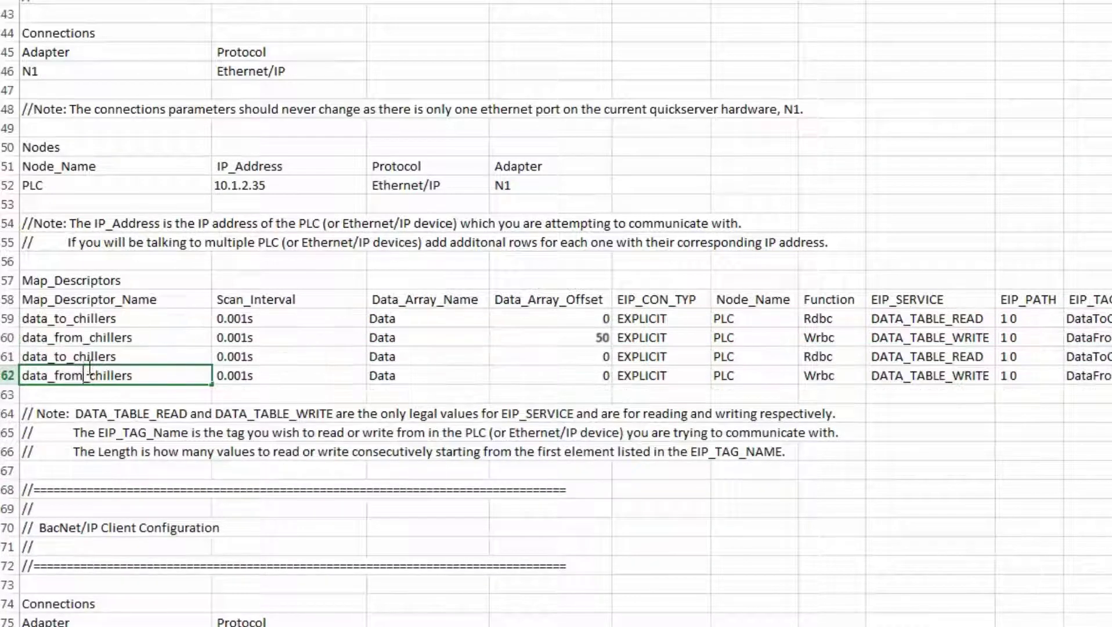
Step: Make the first copy chiller_1_start with offset 20, tag Chiller1Start[0] and length 1
click(145, 358)
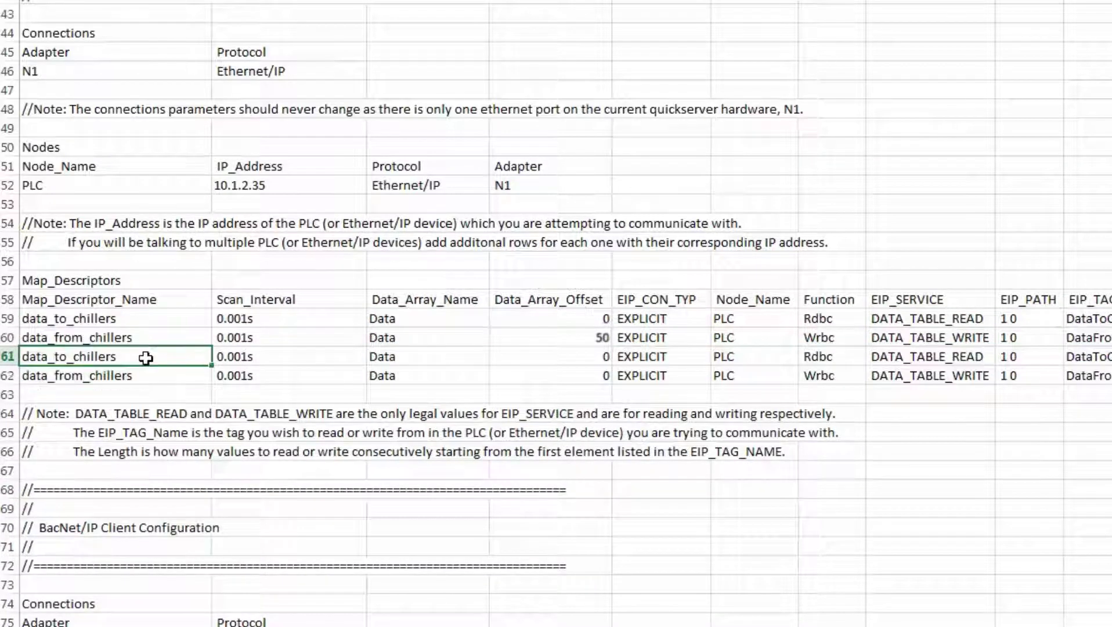
text(chi)
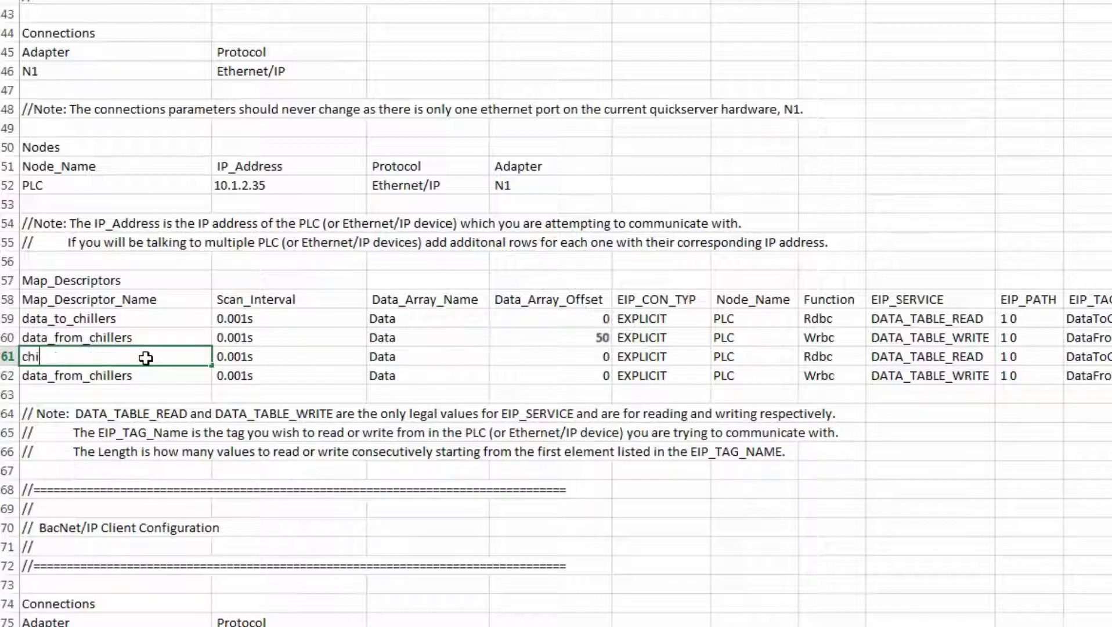
text(ler_1_start)
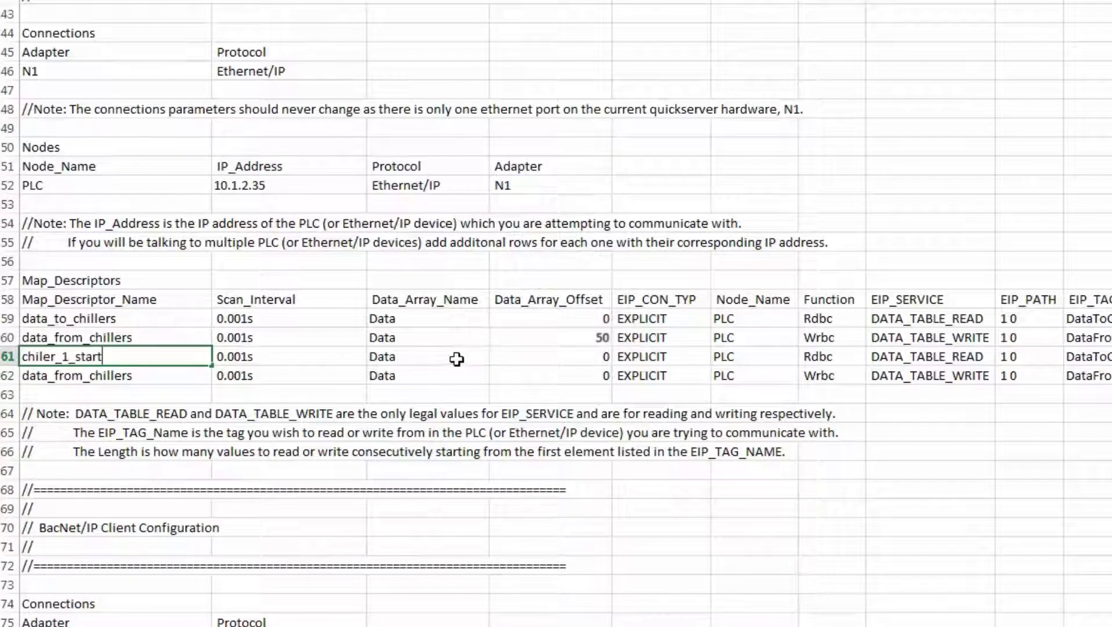
click(561, 357)
text(2)
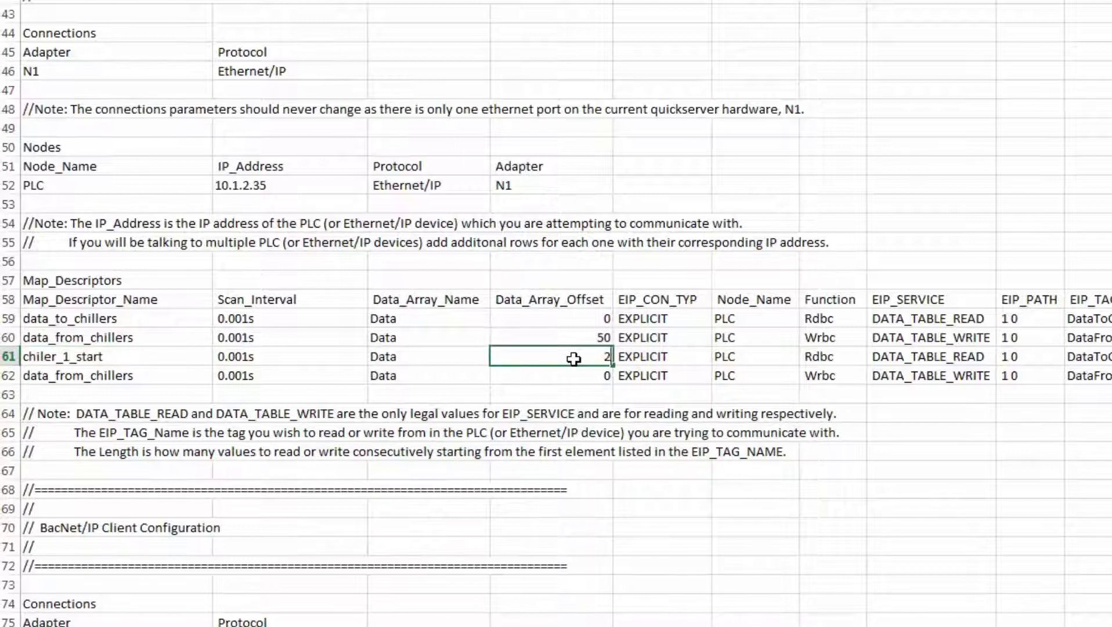
text(0)
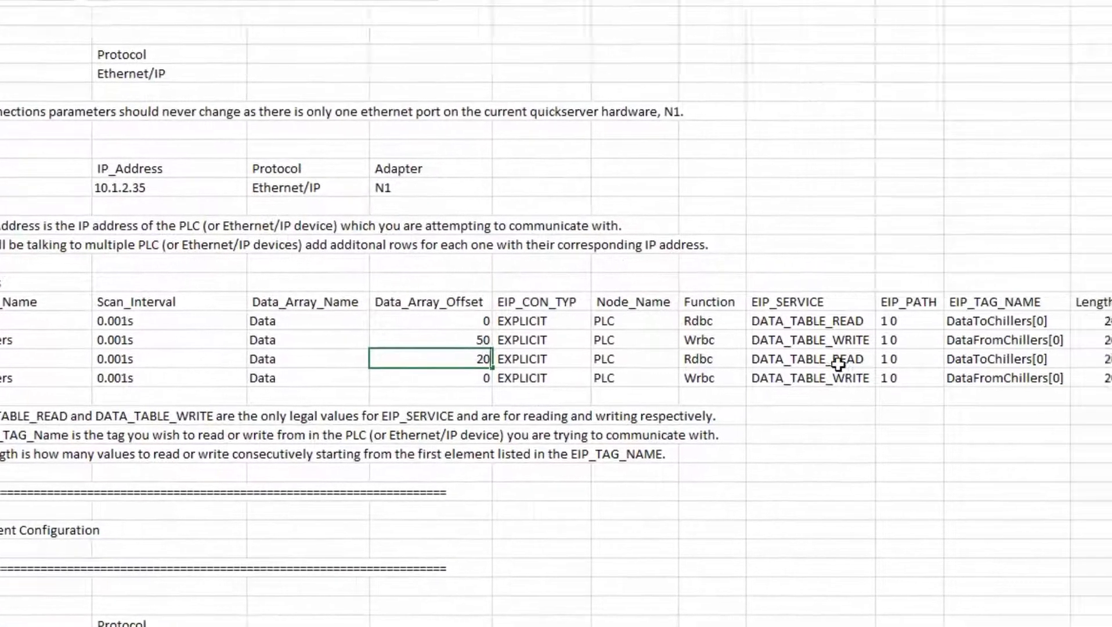
click(1075, 359)
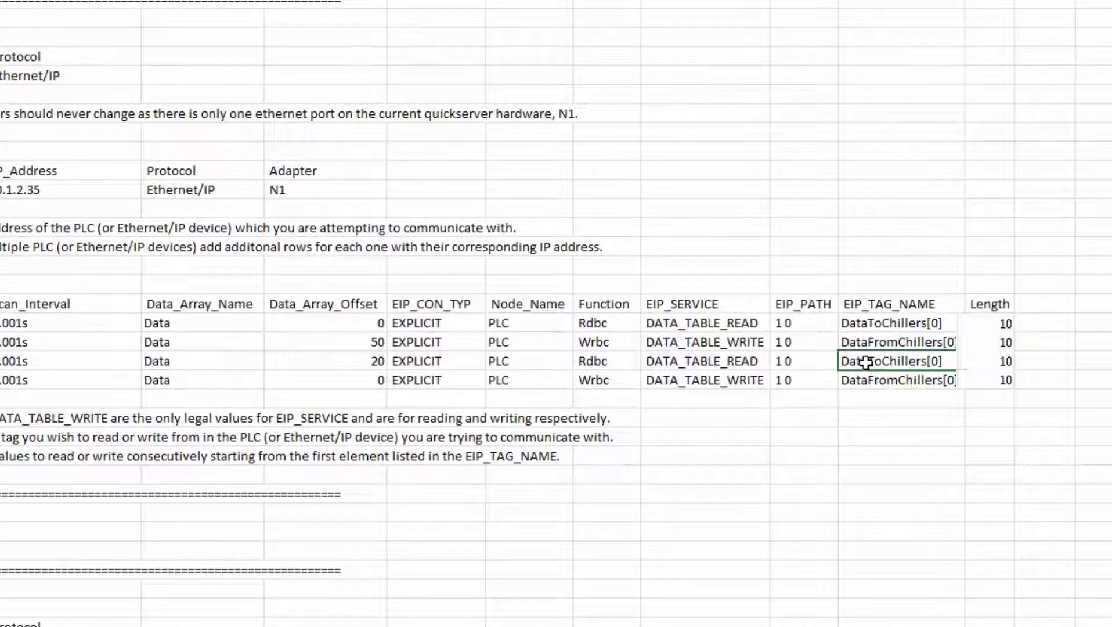
text(Chiller1Start)
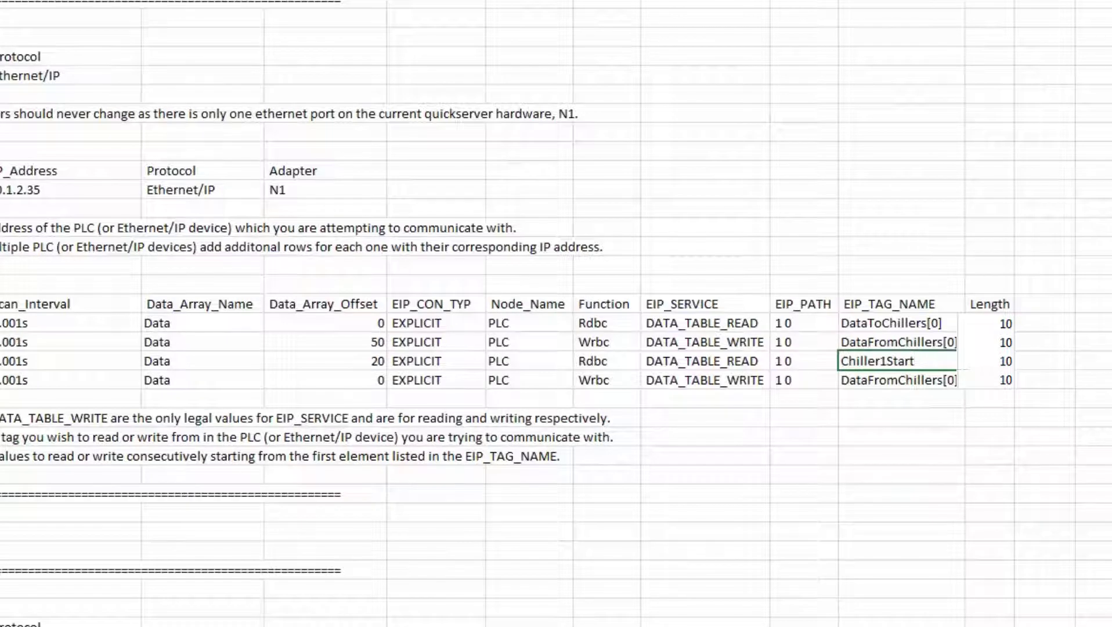
text([0])
click(998, 364)
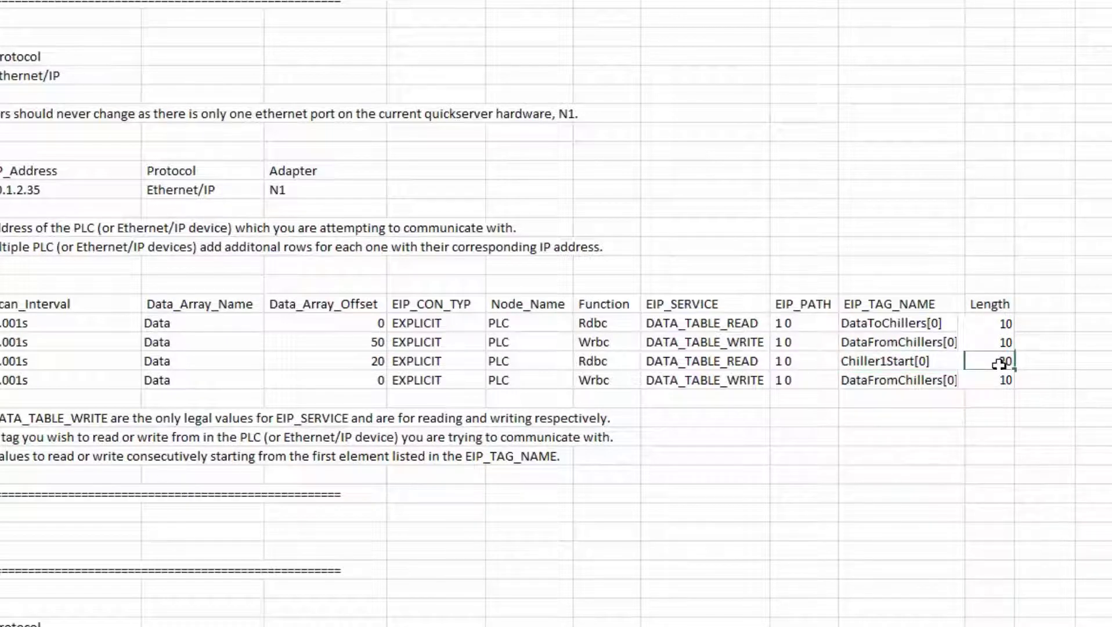
text(1)
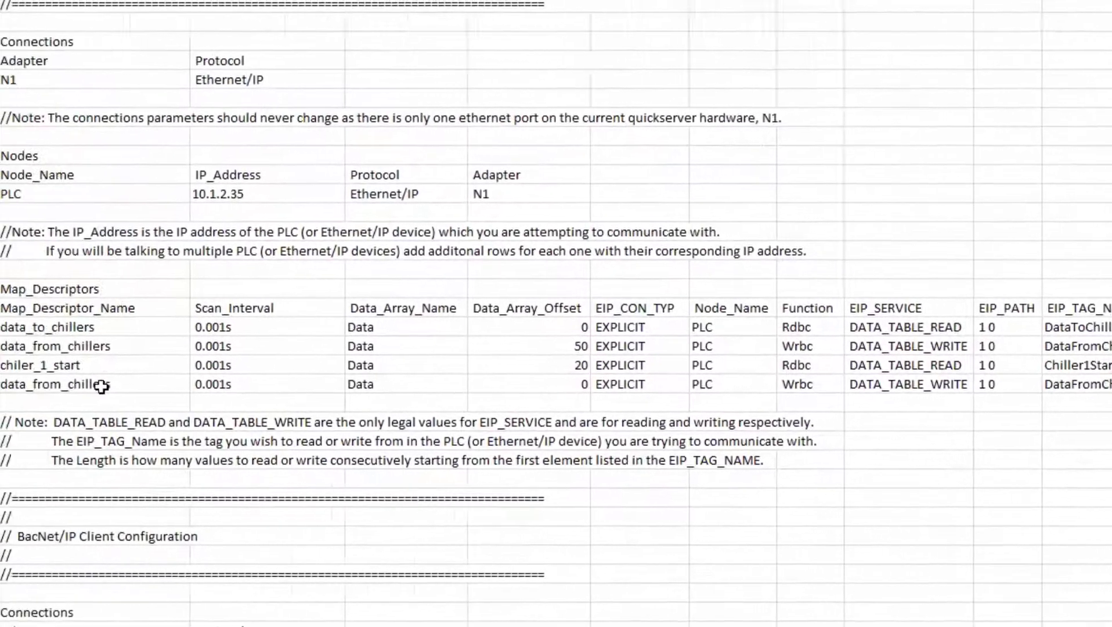
Step: Rename the second copy chiller_1_status, with its offset at 70
click(109, 386)
text(chiller_1_status)
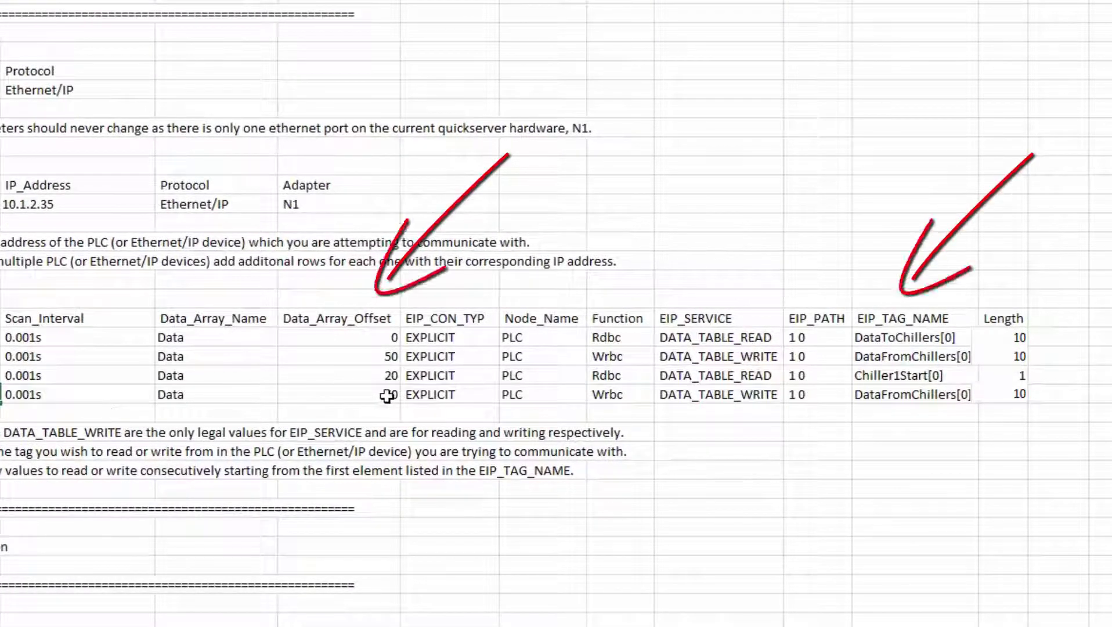
click(385, 394)
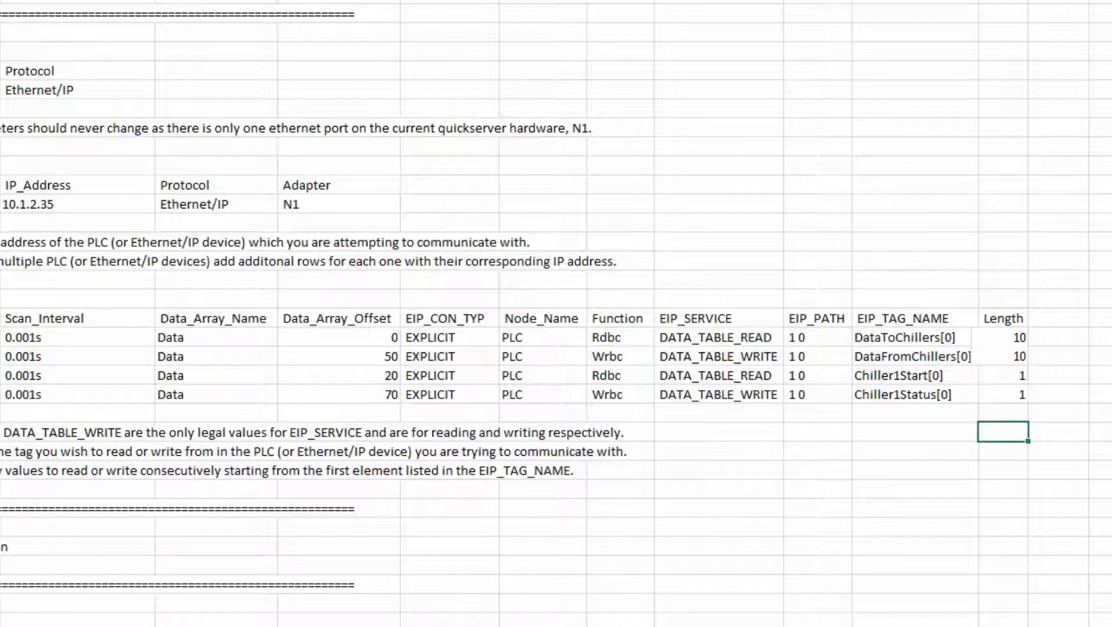
scroll(556, 314, left, 5)
Step: Duplicate the chiller_1_start and chiller_1_status rows beneath themselves for the second chiller
drag(8, 375, 12, 394)
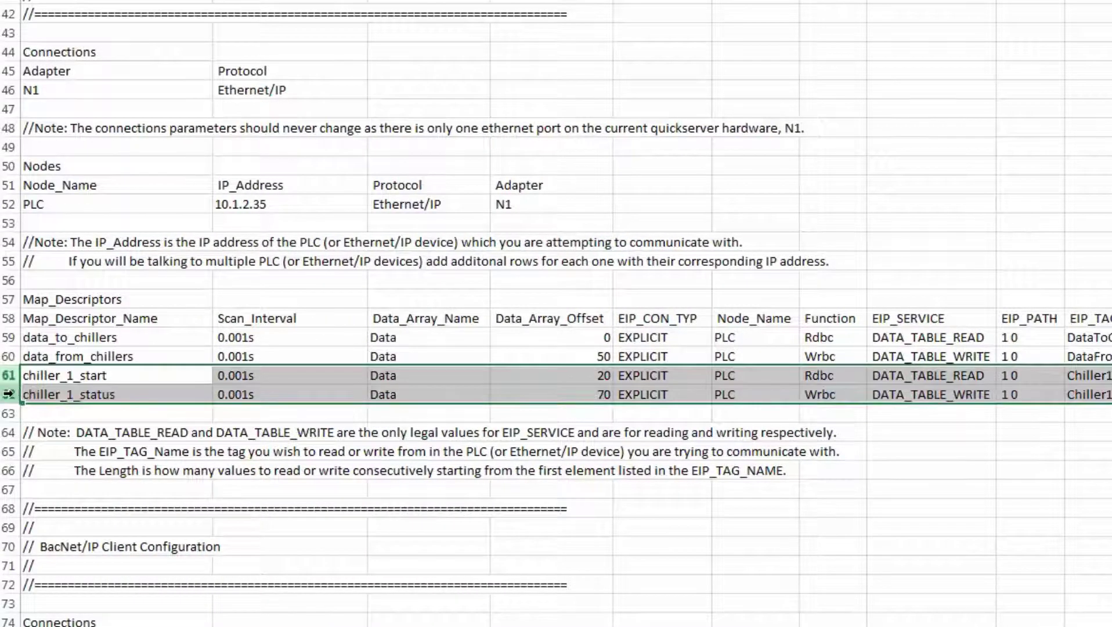
key(ctrl+c)
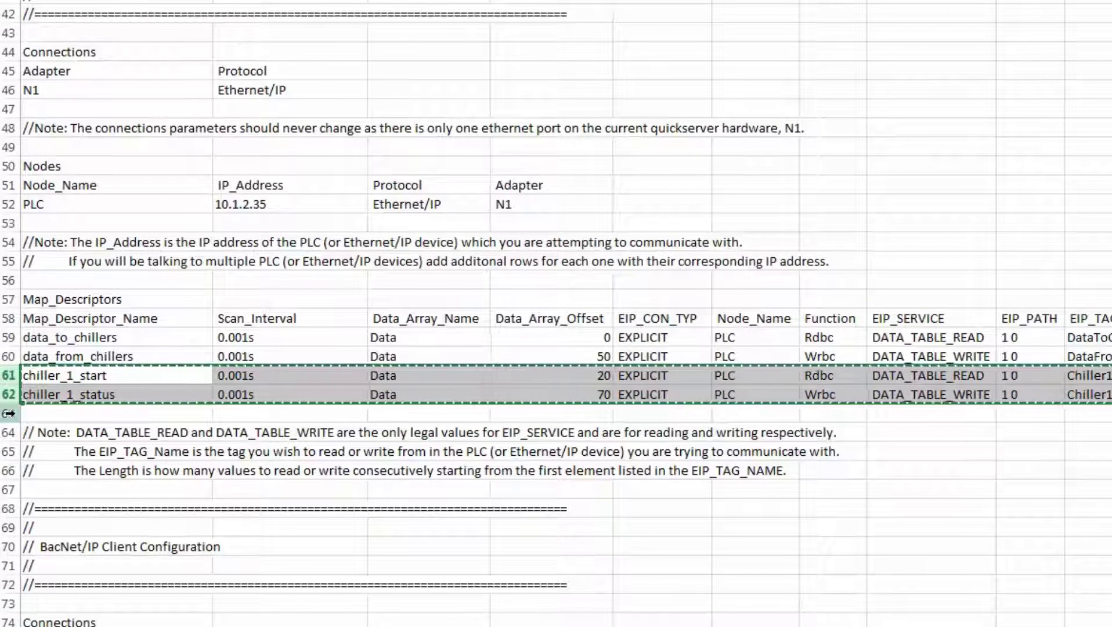
right_click(16, 414)
click(59, 554)
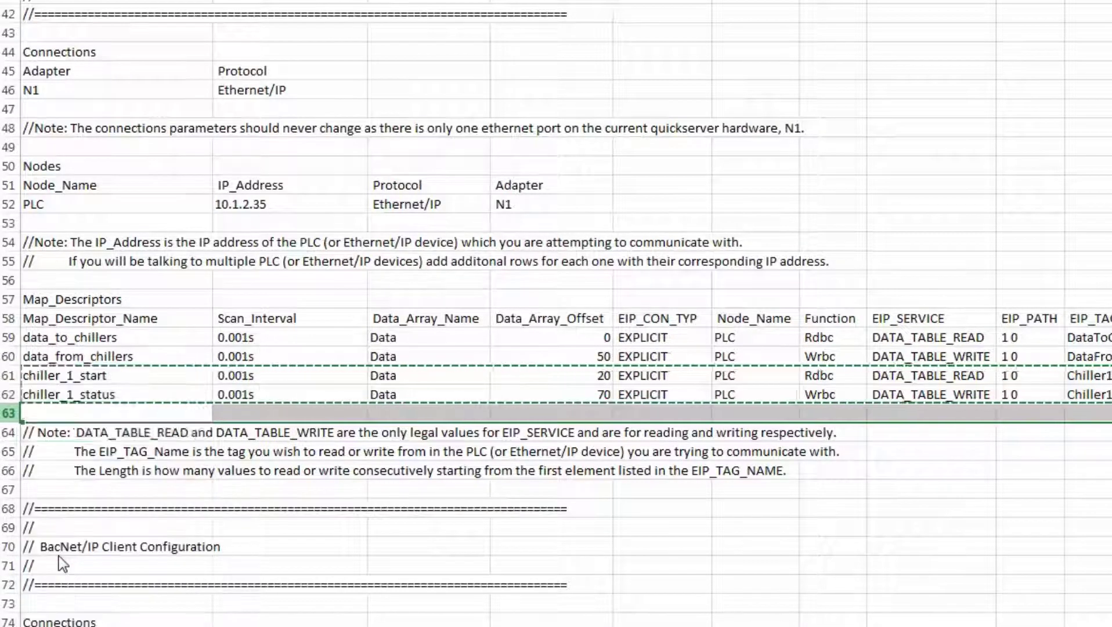
click(74, 414)
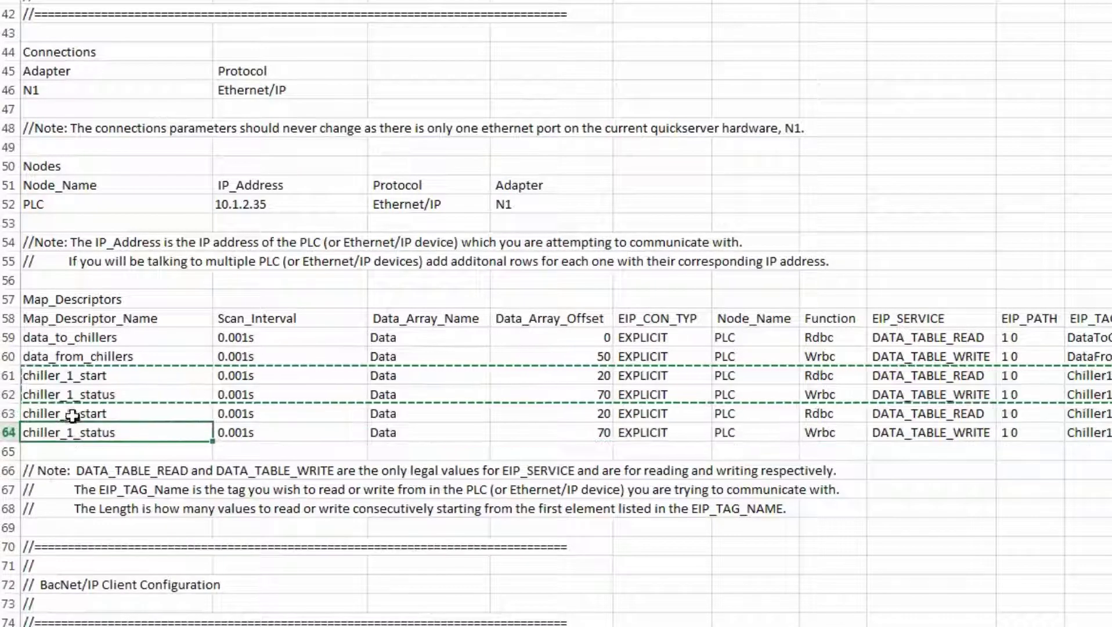
key(Escape)
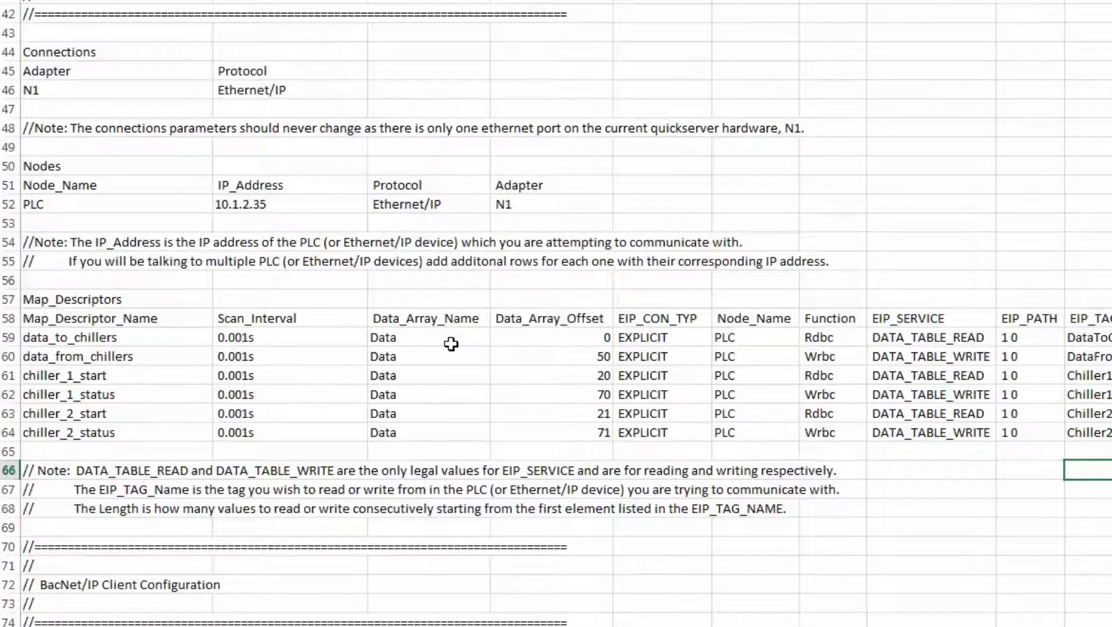
Step: Name the first BACnet node Chiller_1 with Node_ID 4
scroll(451, 344, down, 7)
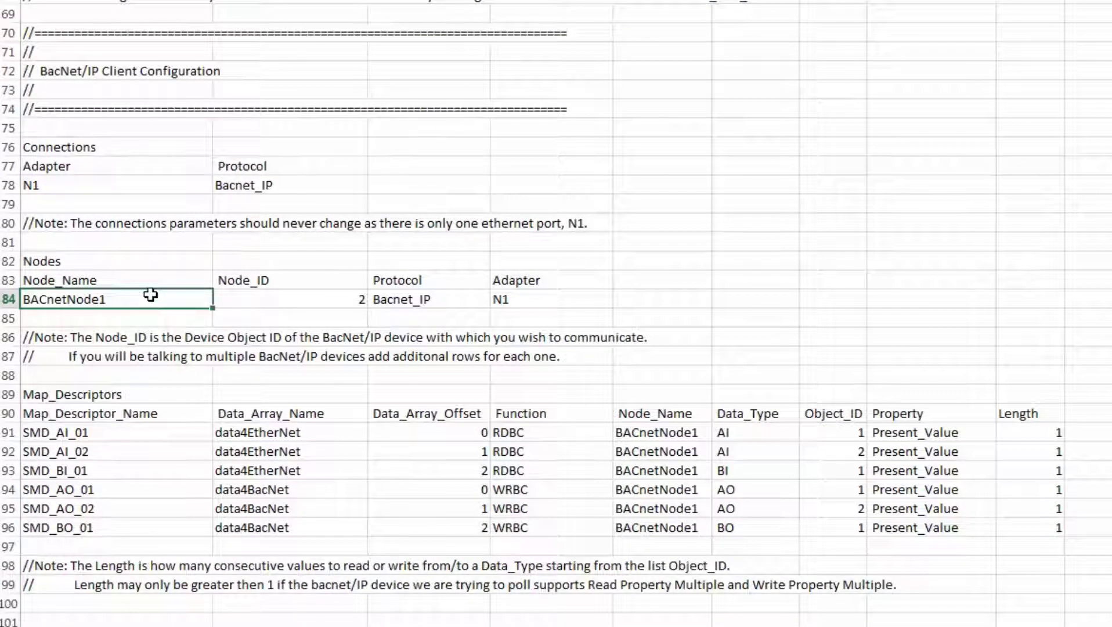
text(Chiller)
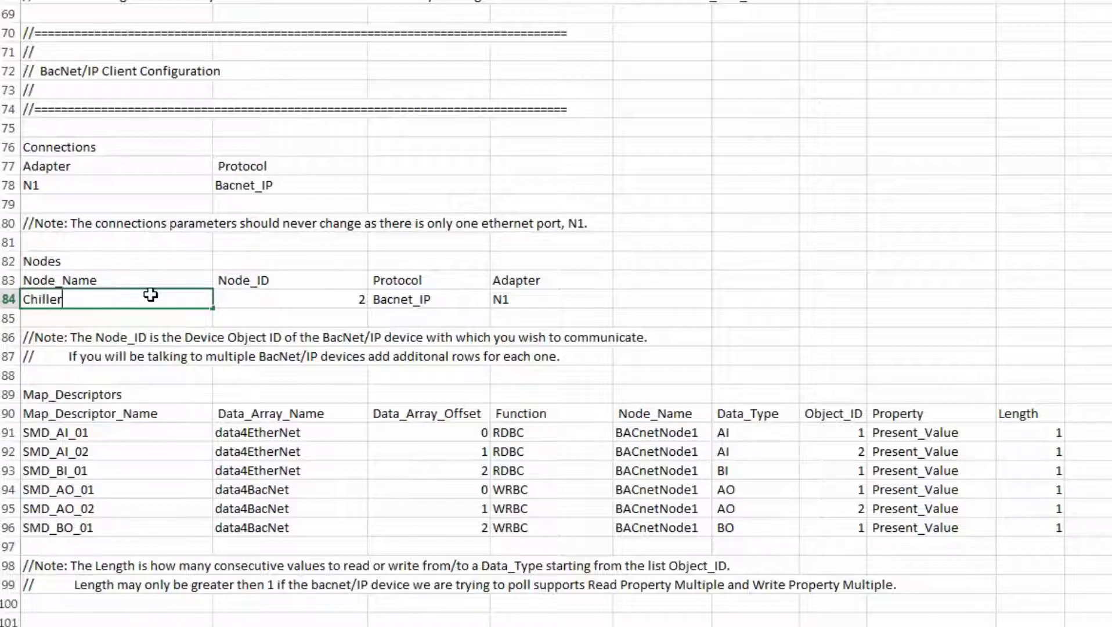
text(_1)
click(267, 298)
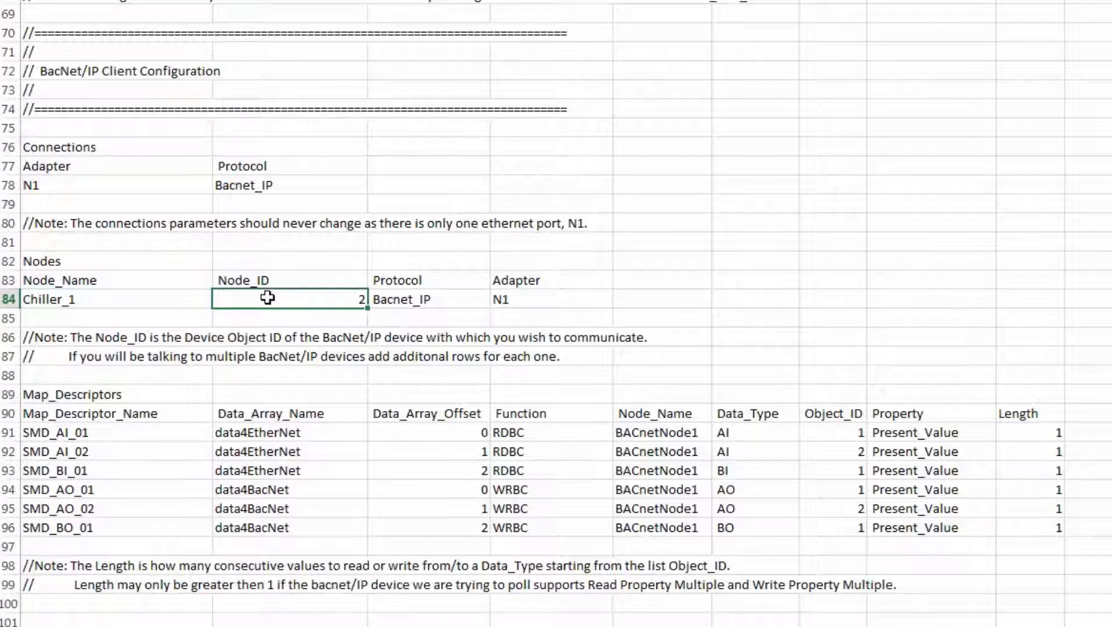
text(4)
Step: Copy the Chiller_1 row into row 85 as Chiller_2 with Node_ID 5
click(13, 300)
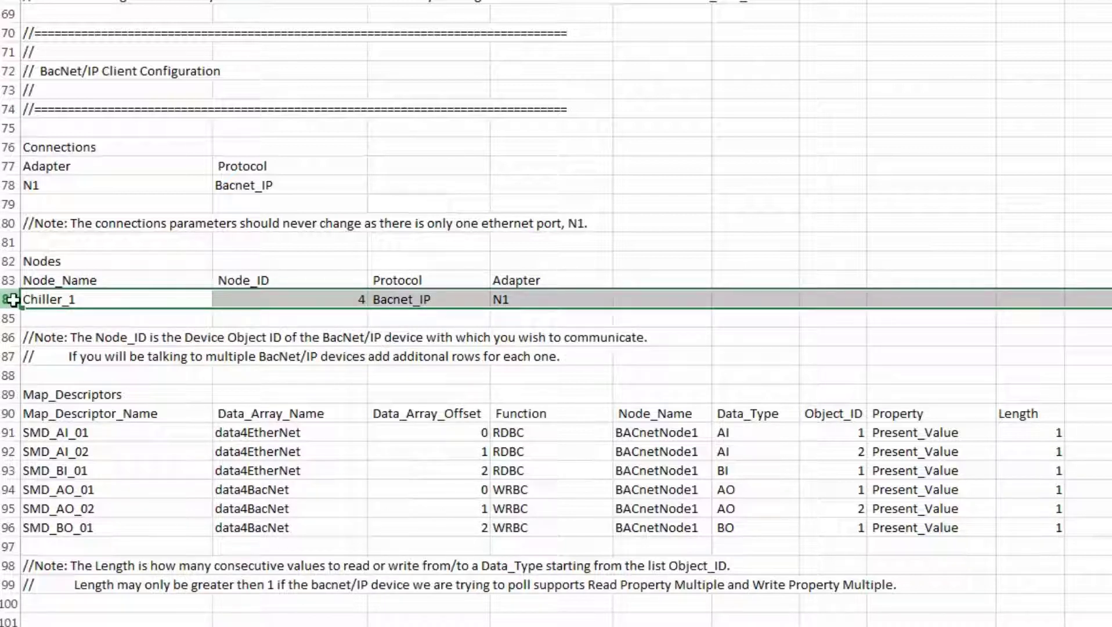
key(ctrl+c)
click(10, 318)
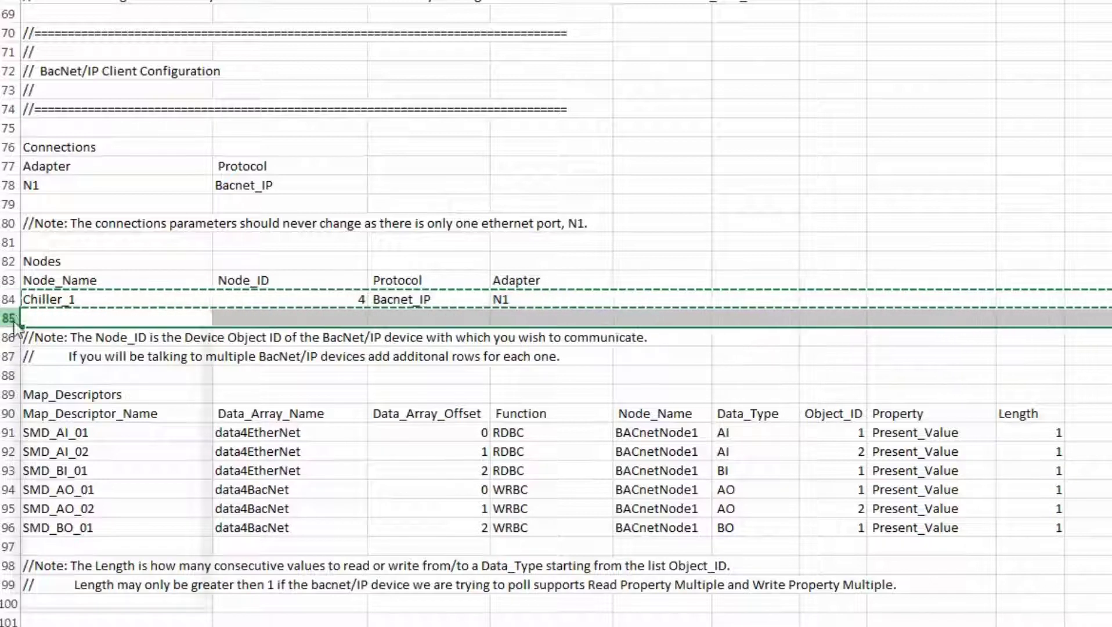
right_click(13, 321)
click(44, 455)
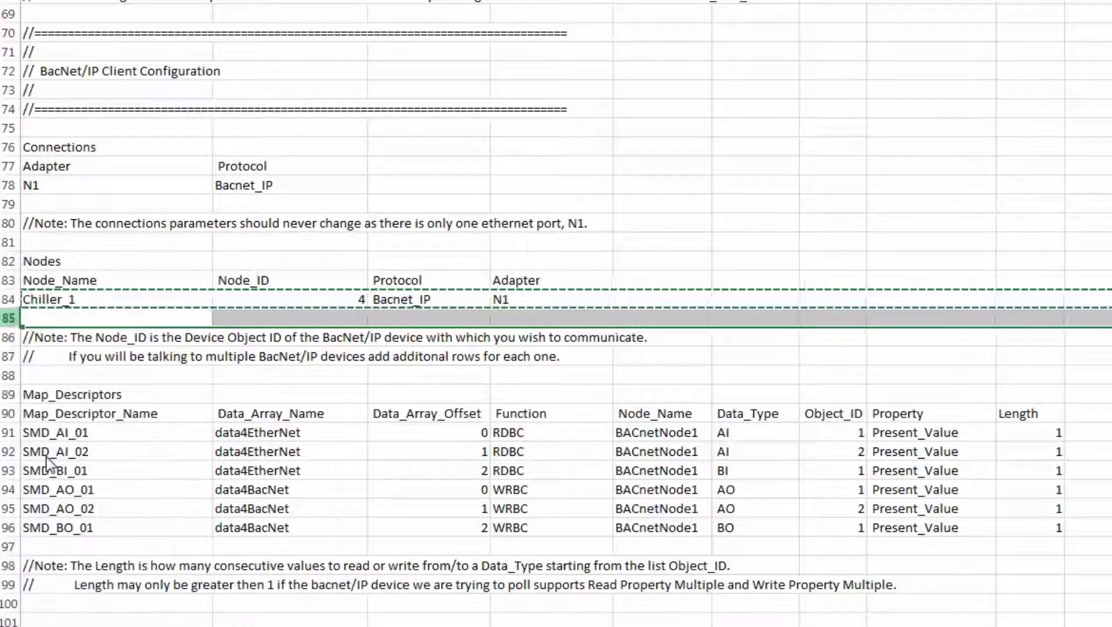
click(81, 316)
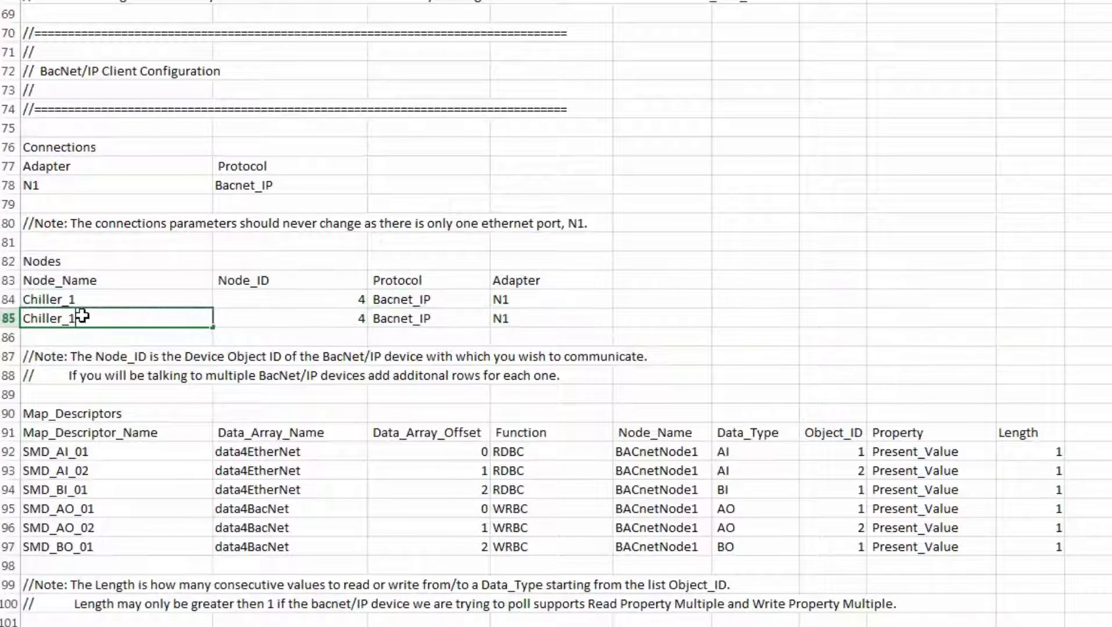
key(BackSpace)
text(2)
click(321, 318)
text(5)
scroll(350, 219, down, 2)
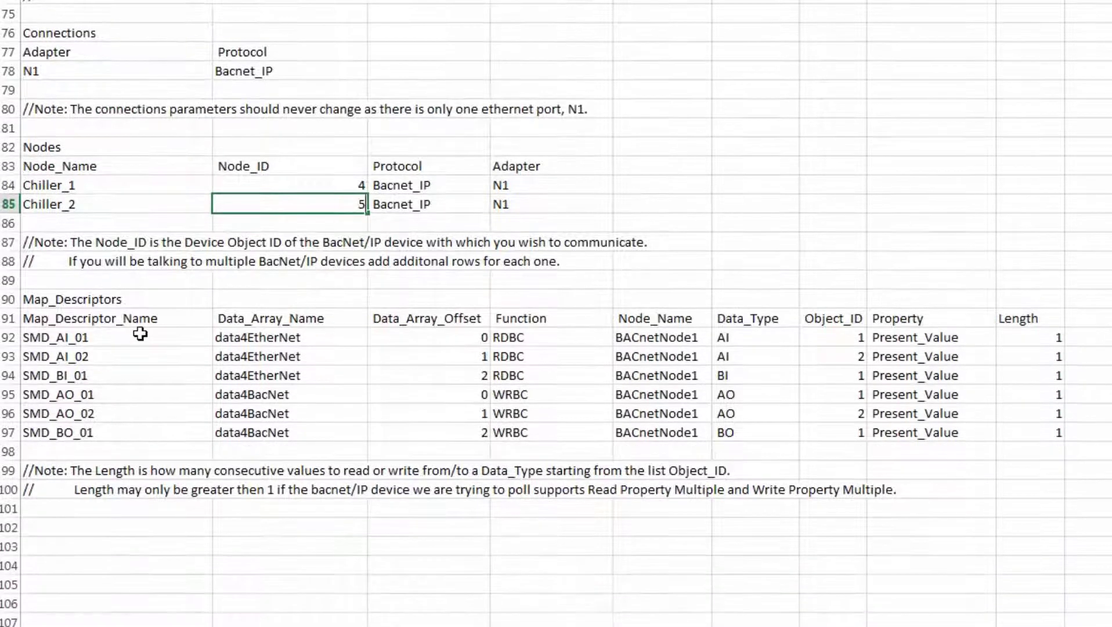
Step: Fill row 92 as Chiller_1_AI: Data array, offset 50, node Chiller_1, length 5
click(137, 341)
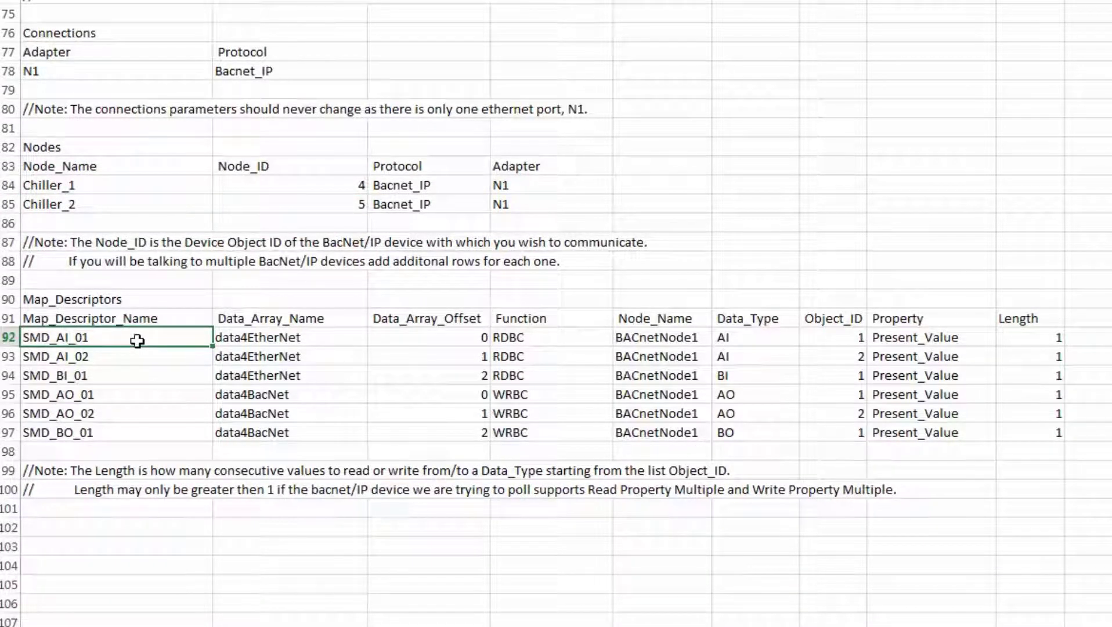
text(Chiller_1_AI)
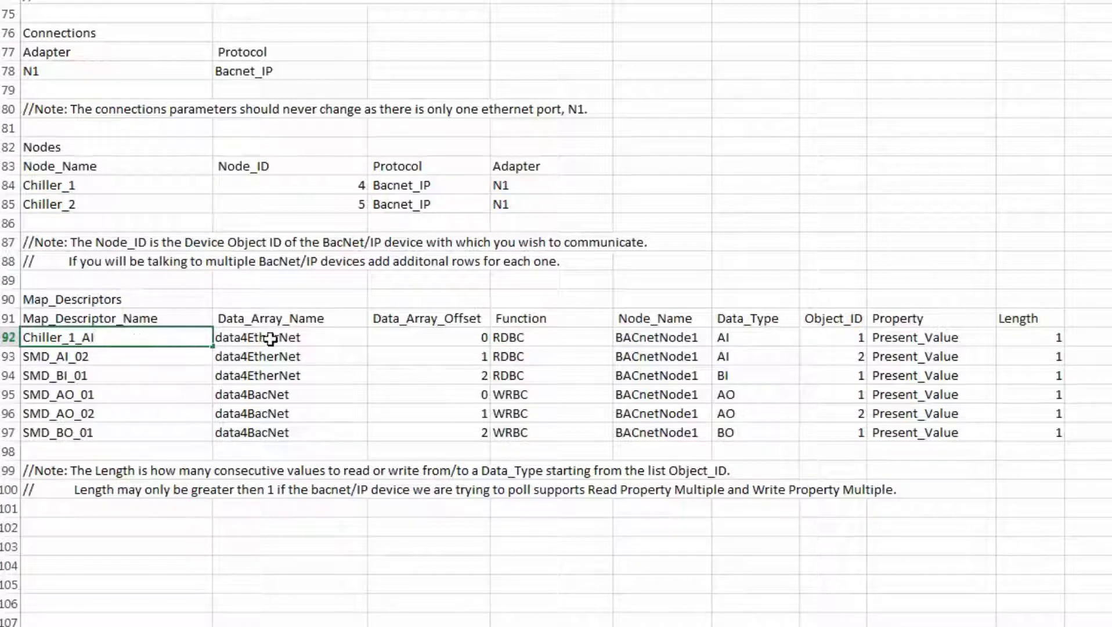
click(319, 336)
text(Data)
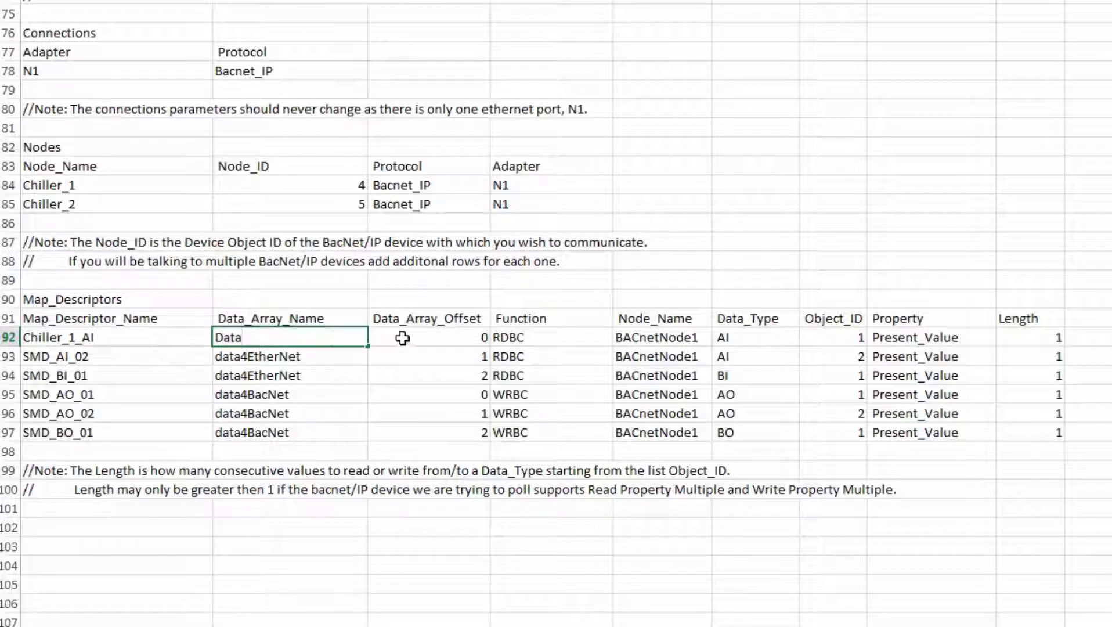
click(428, 339)
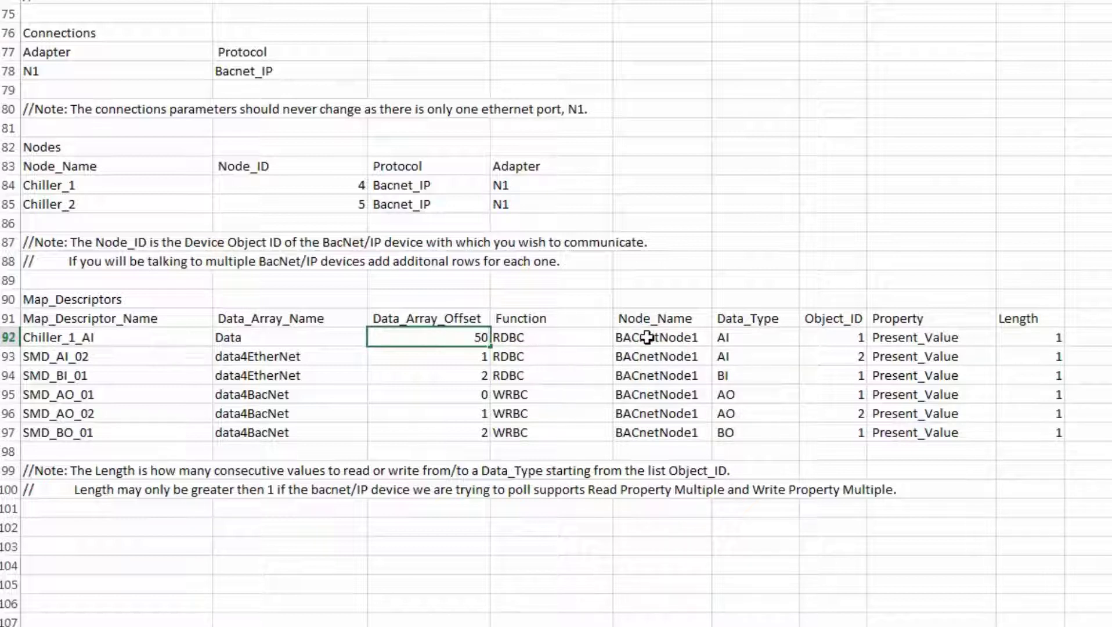
click(685, 336)
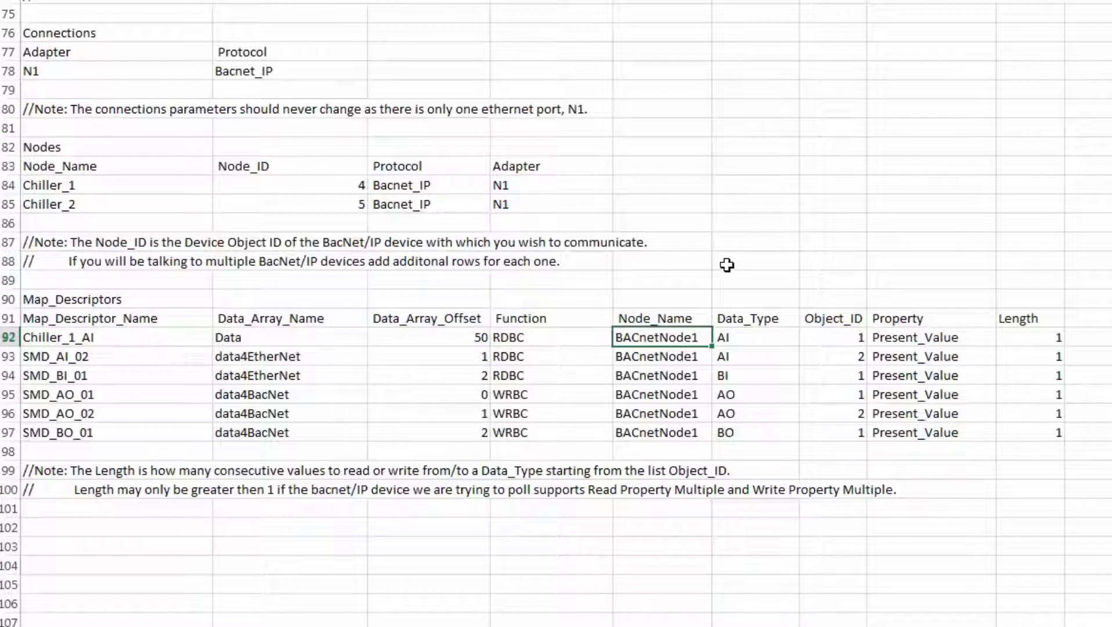
text(Chiller_1)
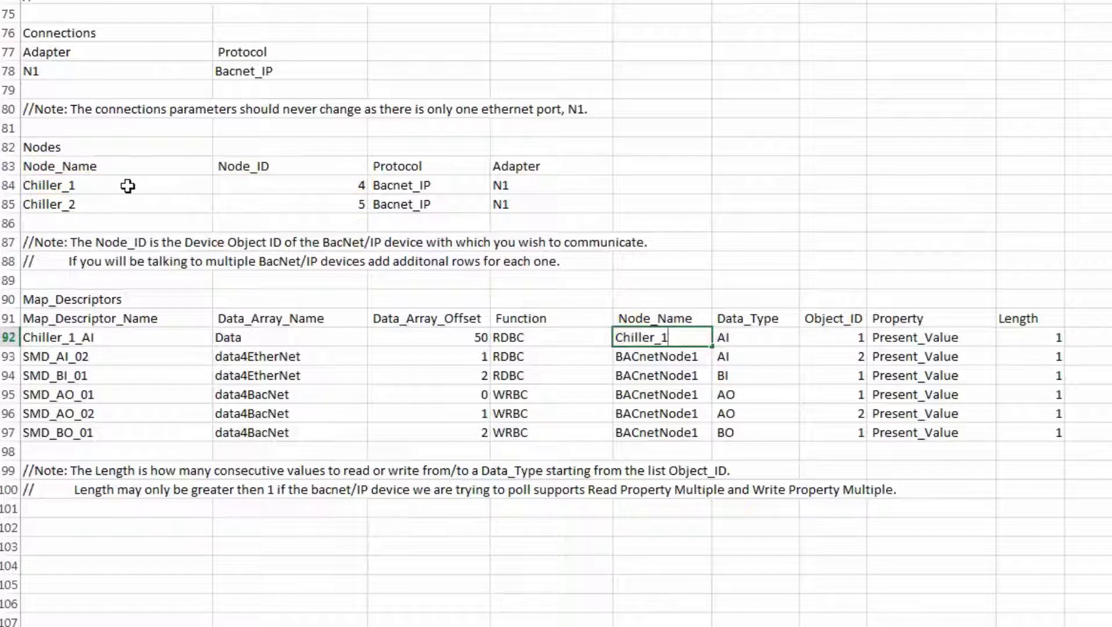
click(772, 339)
click(829, 340)
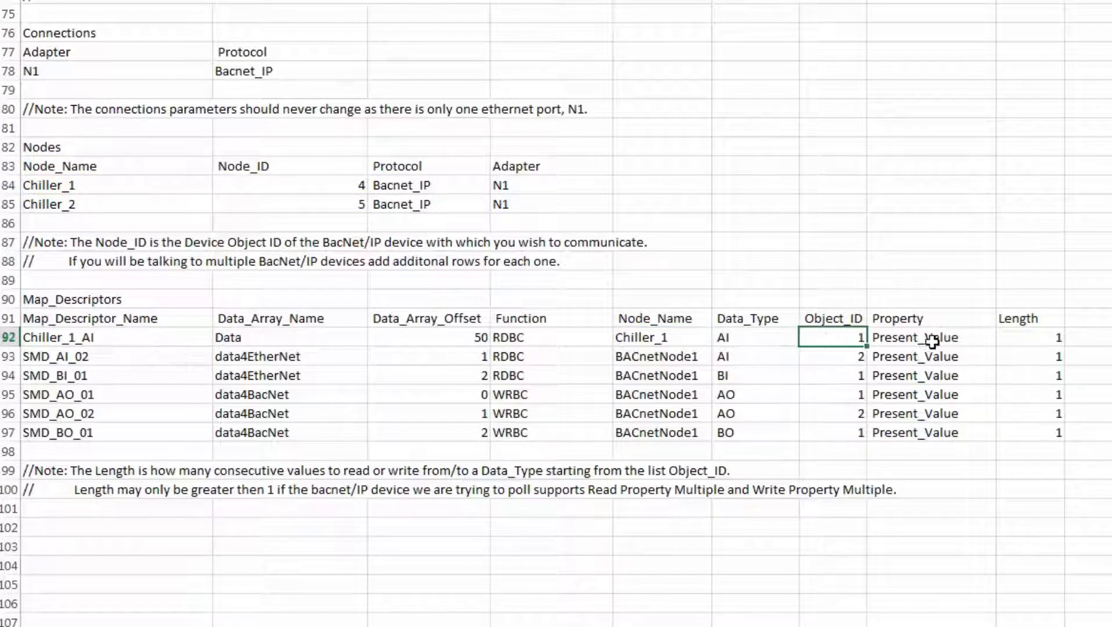
click(1032, 335)
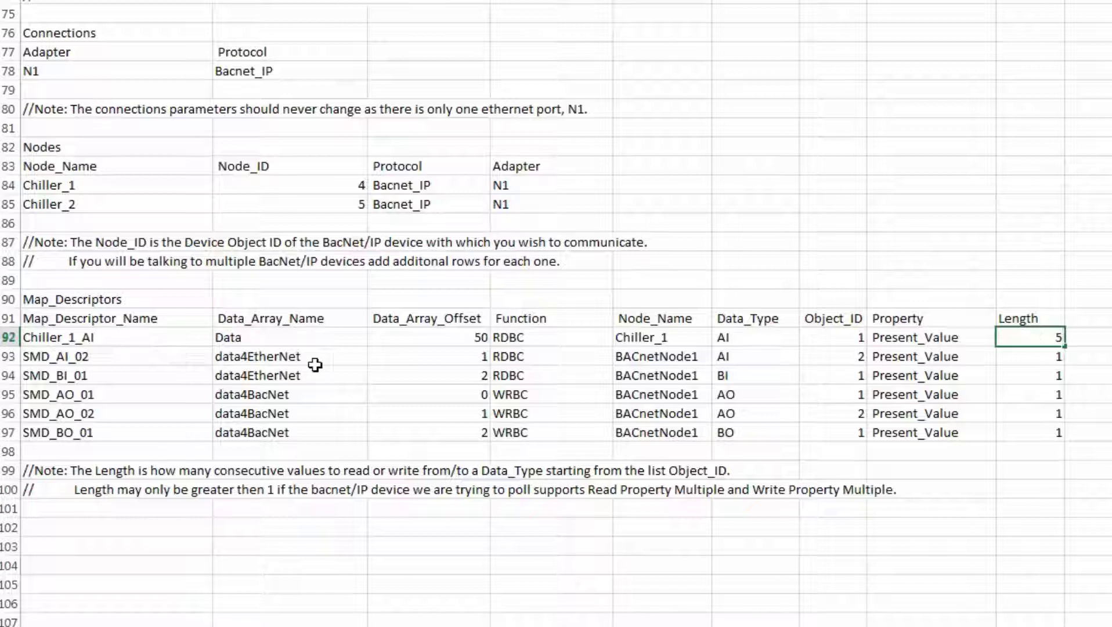
Step: Name row 93's descriptor Chiller_1_AO using the Data array at offset 0
click(100, 357)
text(C)
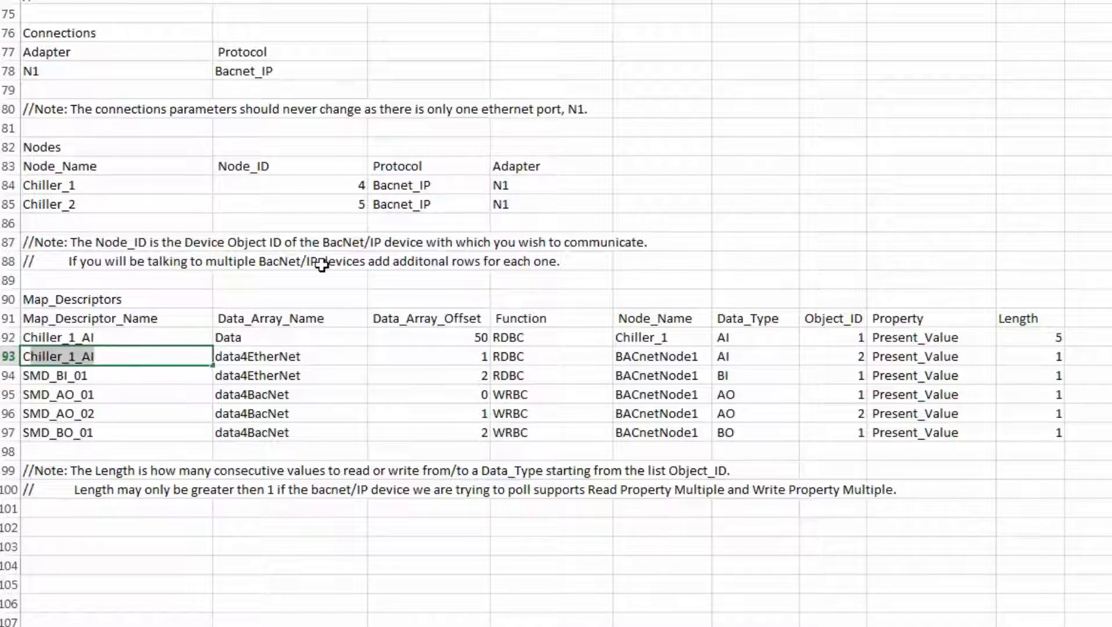
text(hiller_1_AO)
click(267, 356)
text(D)
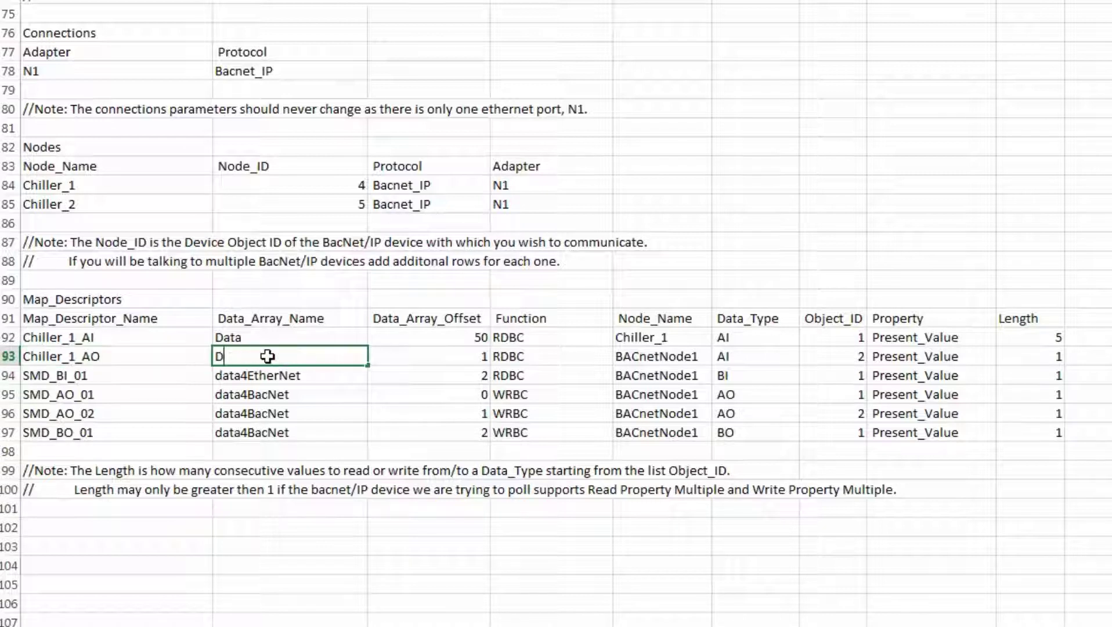
text(ata)
click(433, 355)
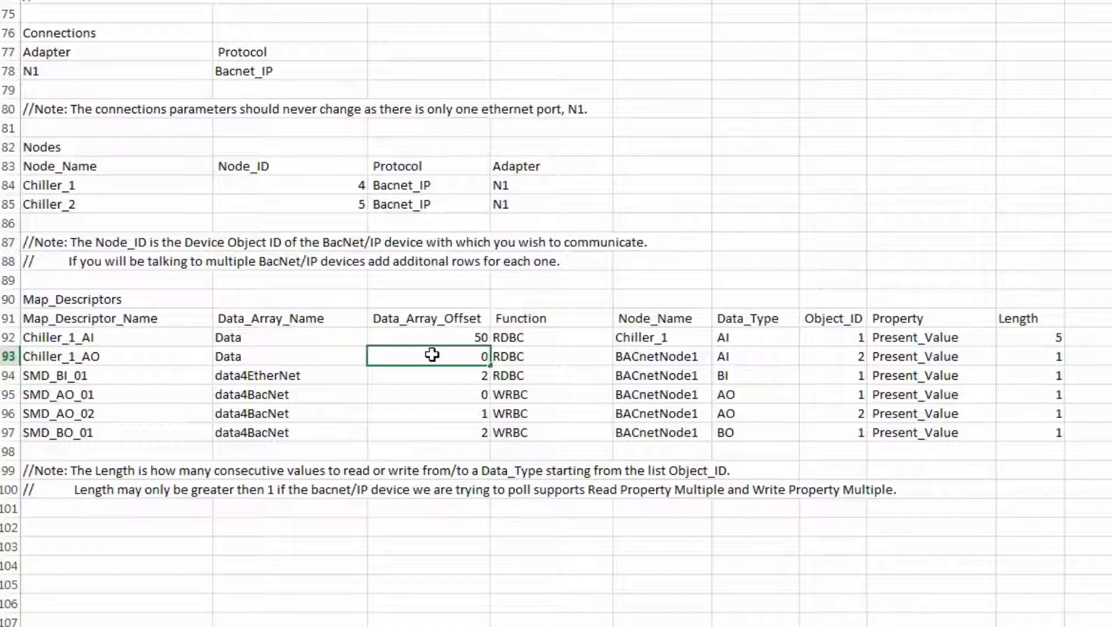
Step: Set row 93 to write (WRBC) to Chiller_1's AO object 1
click(559, 361)
text(WR)
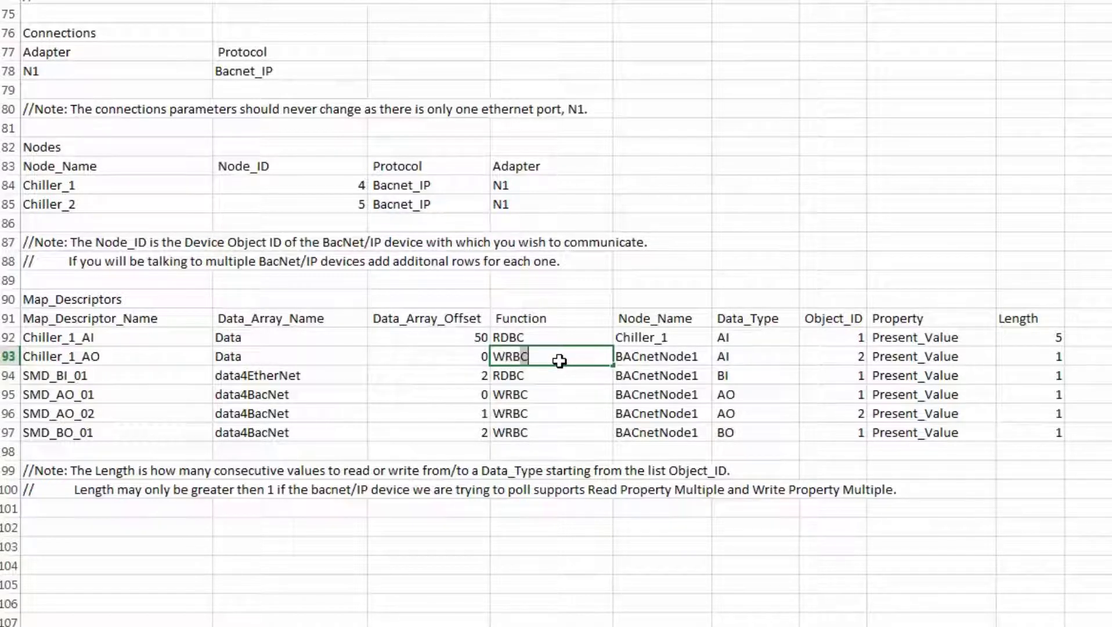
text(BC)
click(665, 356)
text(Chiller_)
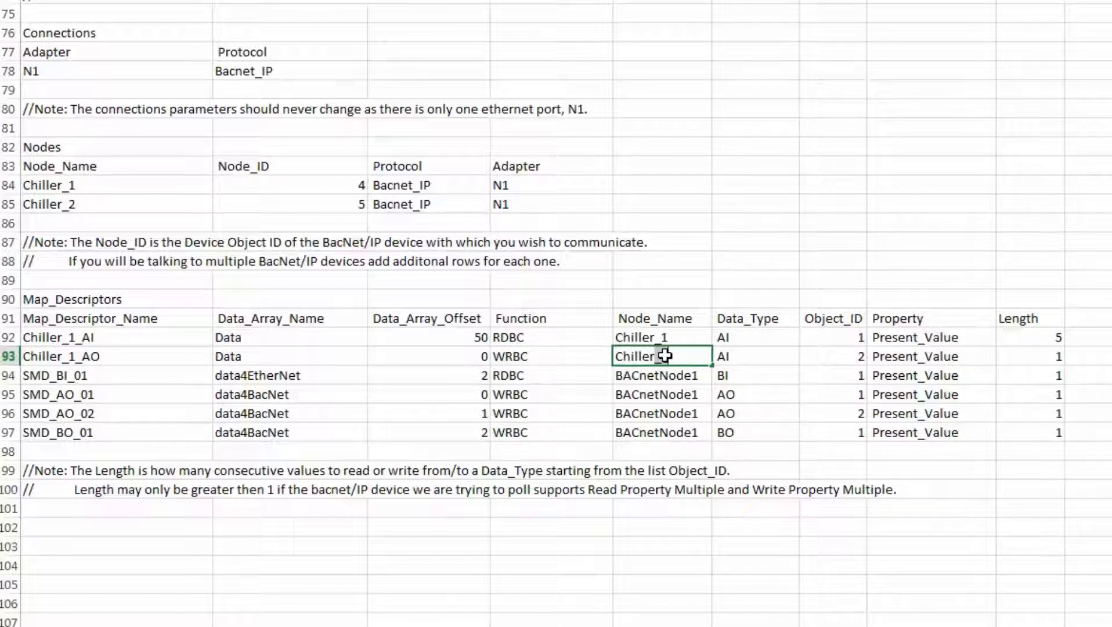
click(753, 358)
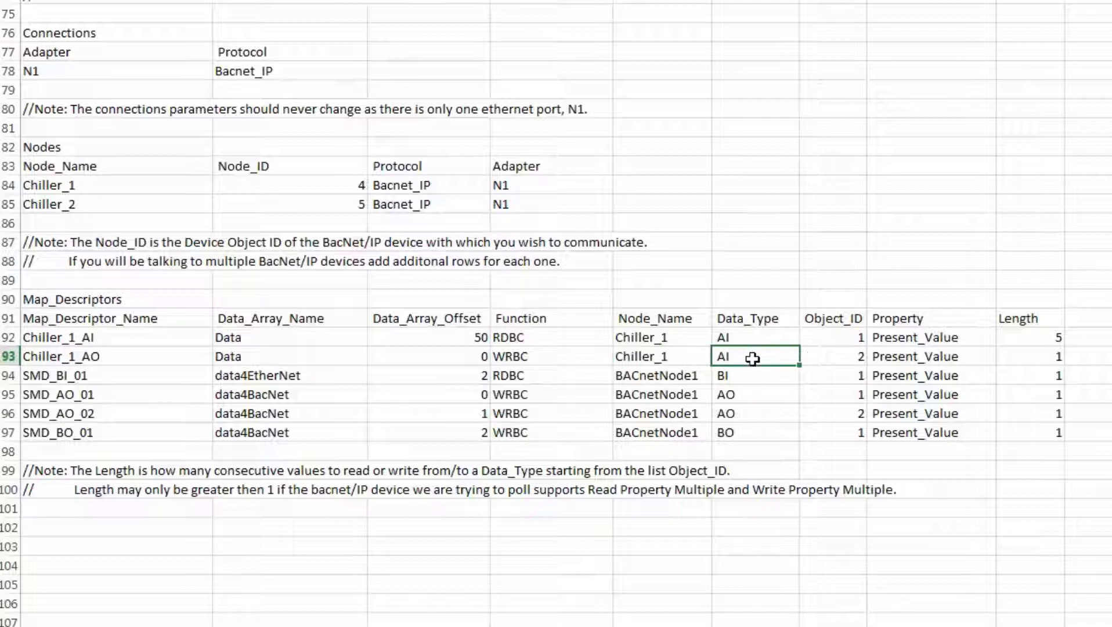
text(AO)
click(831, 355)
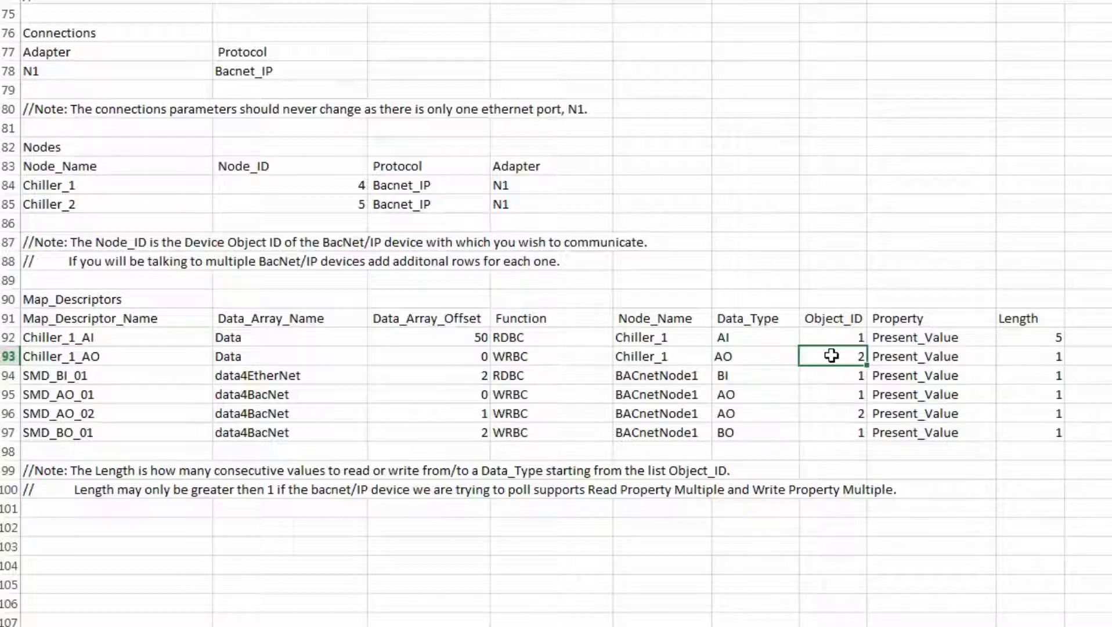
text(1)
Step: Give Chiller_1_AO length 5 and copy both Chiller_1 descriptor rows into rows 94–95
click(1004, 359)
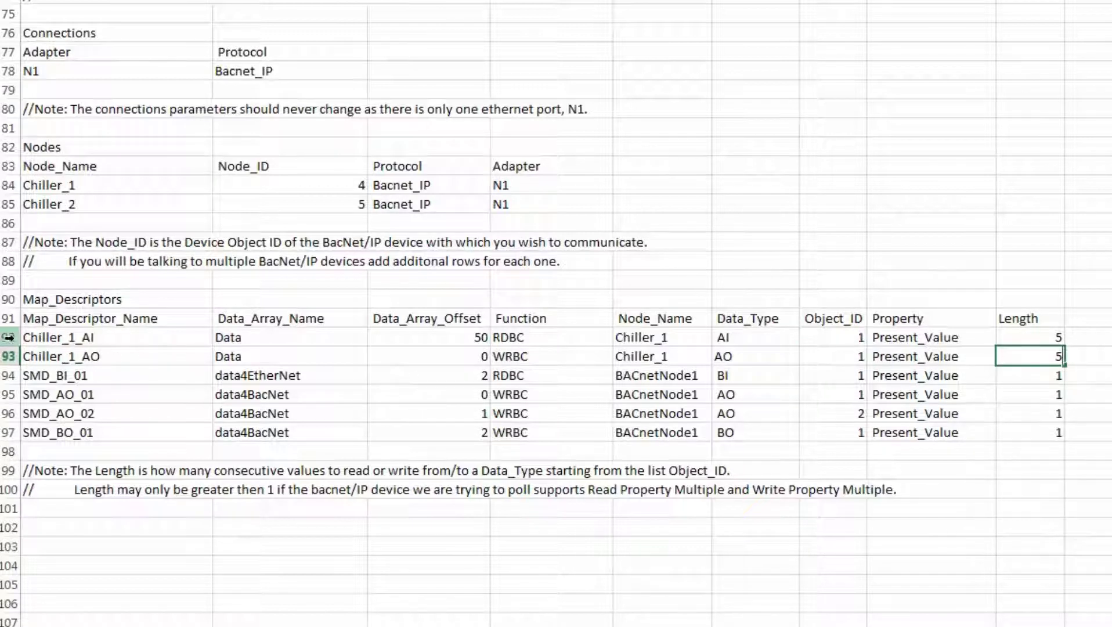
drag(5, 338, 9, 356)
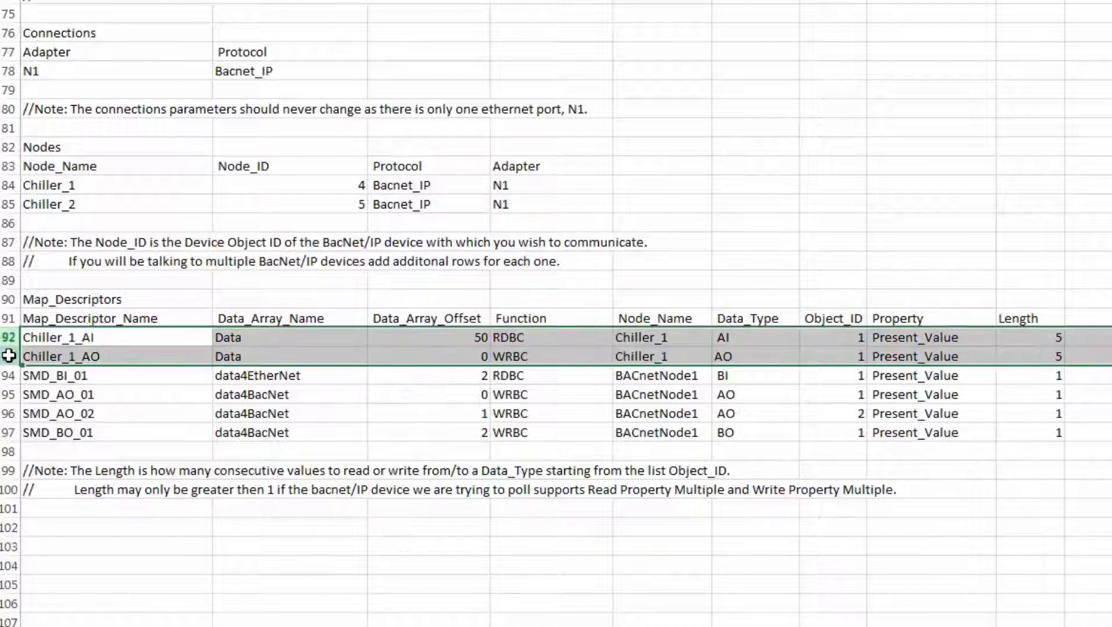
key(ctrl+c)
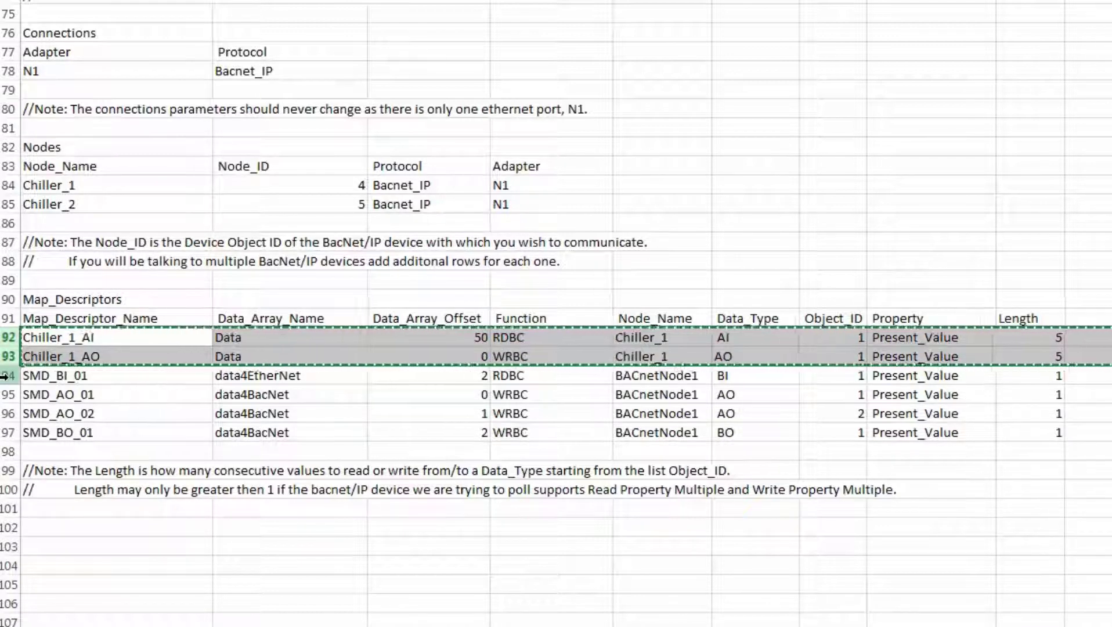
drag(9, 375, 9, 394)
key(ctrl+v)
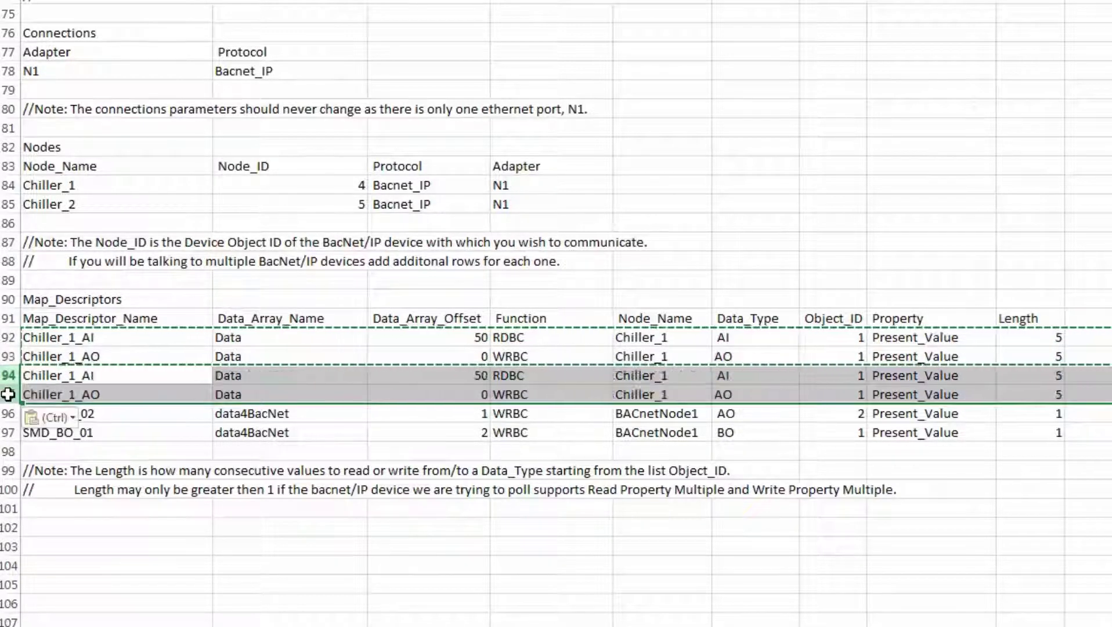
Step: Rename the pasted row 94 descriptor from Chiller_1 to Chiller_2
double_click(73, 377)
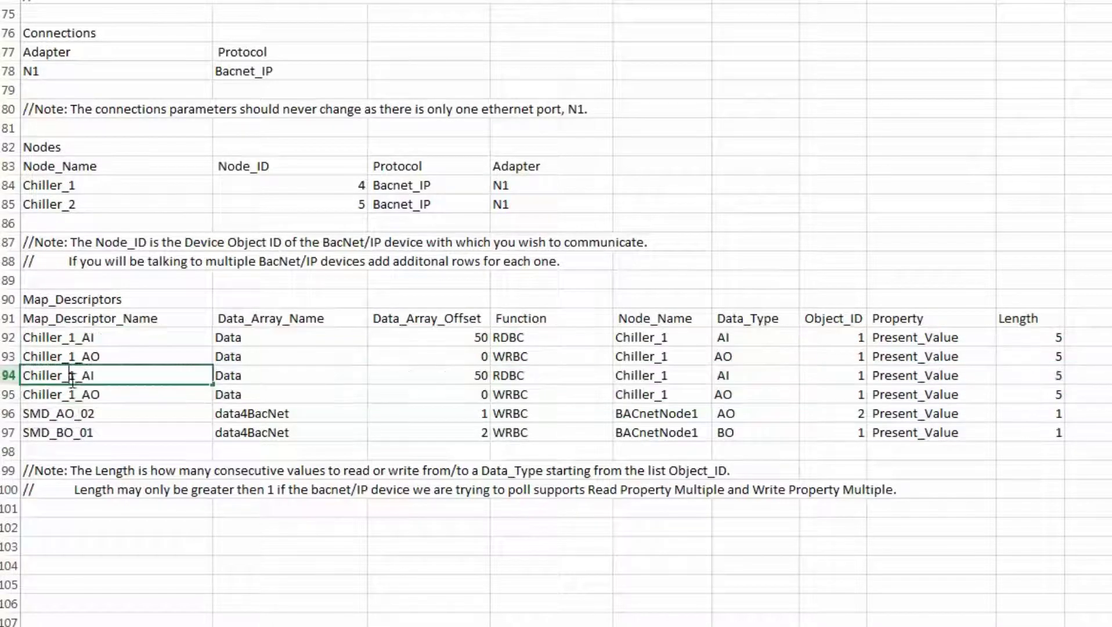
key(BackSpace)
text(2)
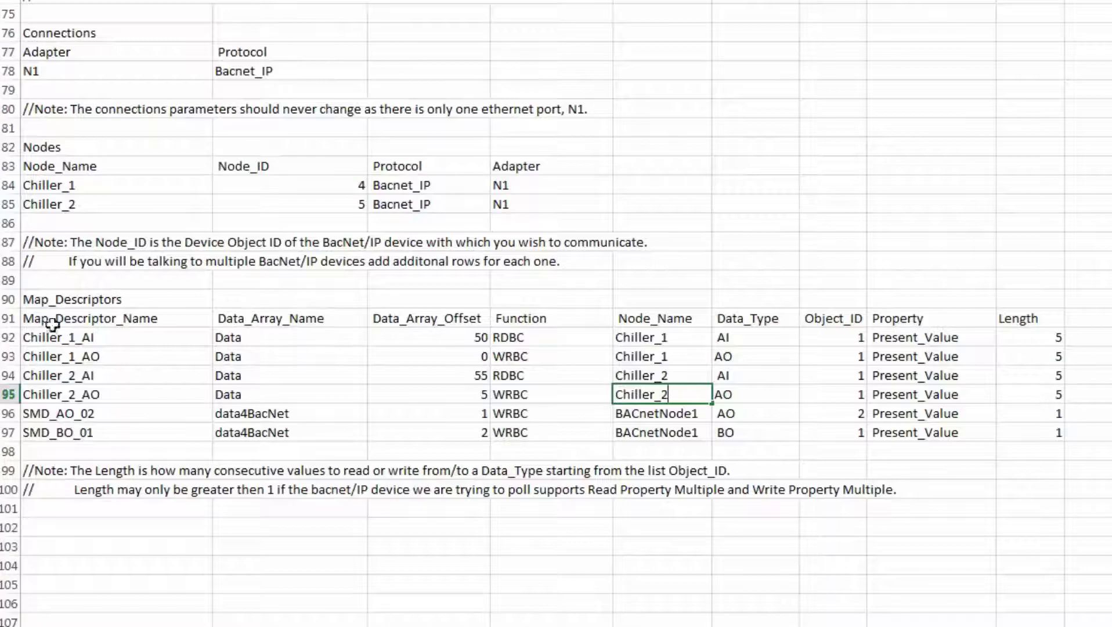
Step: Fill row 96 as Chiller_1_status: Data, RDBC, node Chiller_1, BI object 1, length 1
click(106, 414)
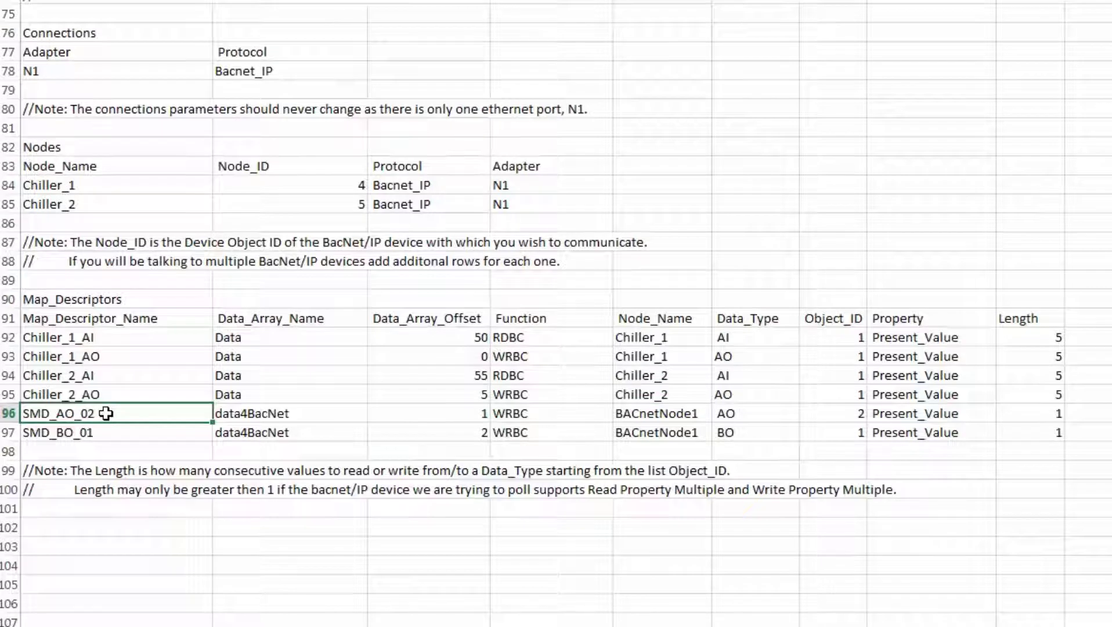
text(Chiller)
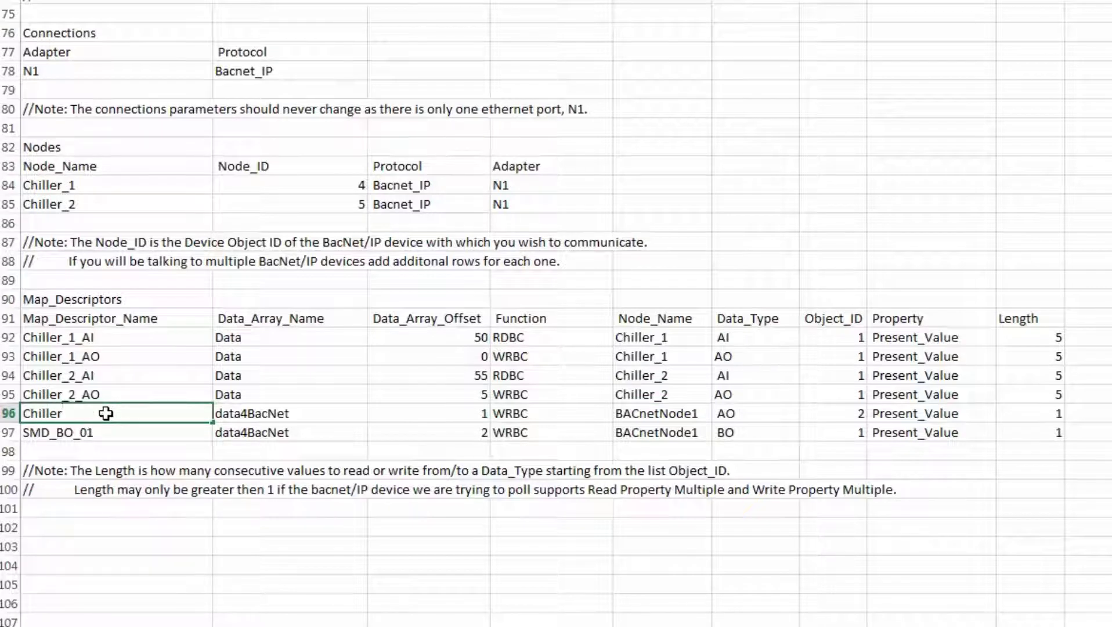
text(_1_status)
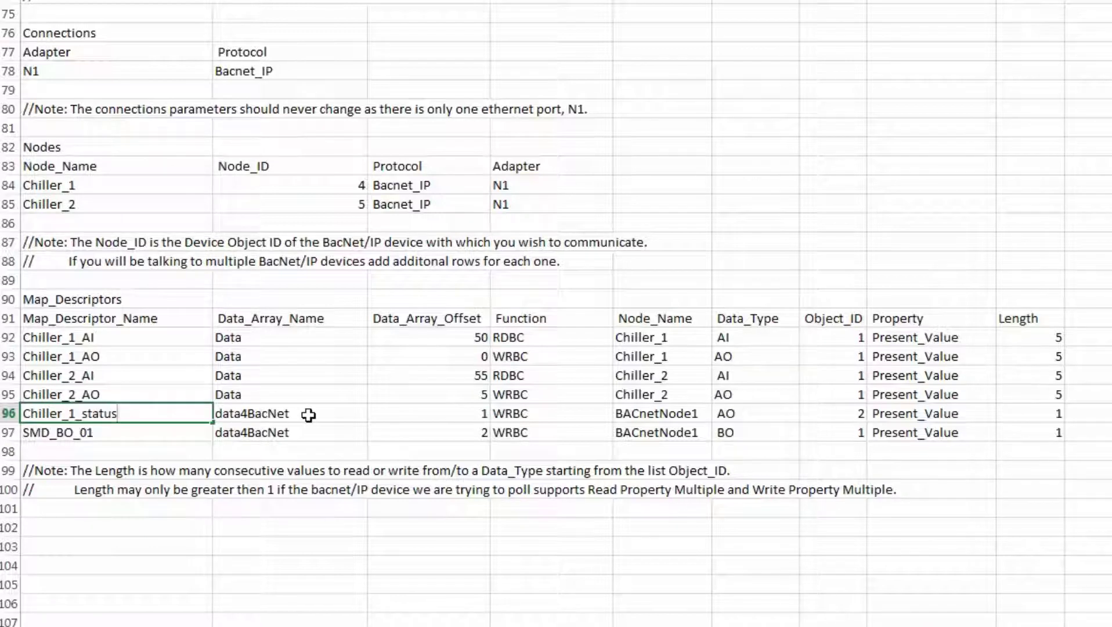
click(308, 414)
text(Data)
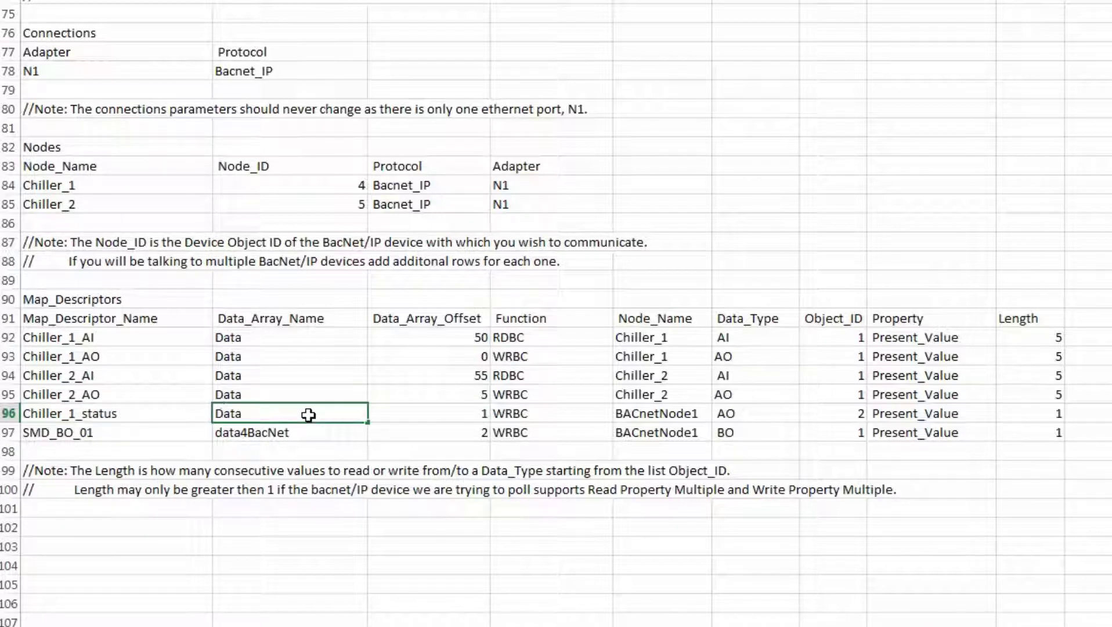
click(443, 418)
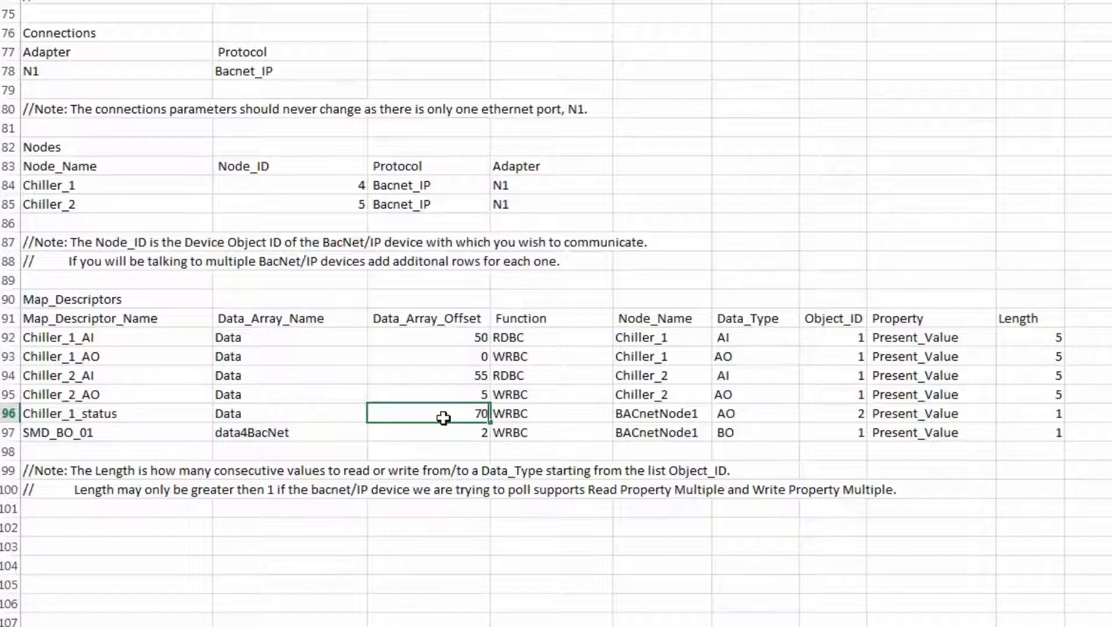
click(540, 414)
text(R)
click(647, 414)
text(C)
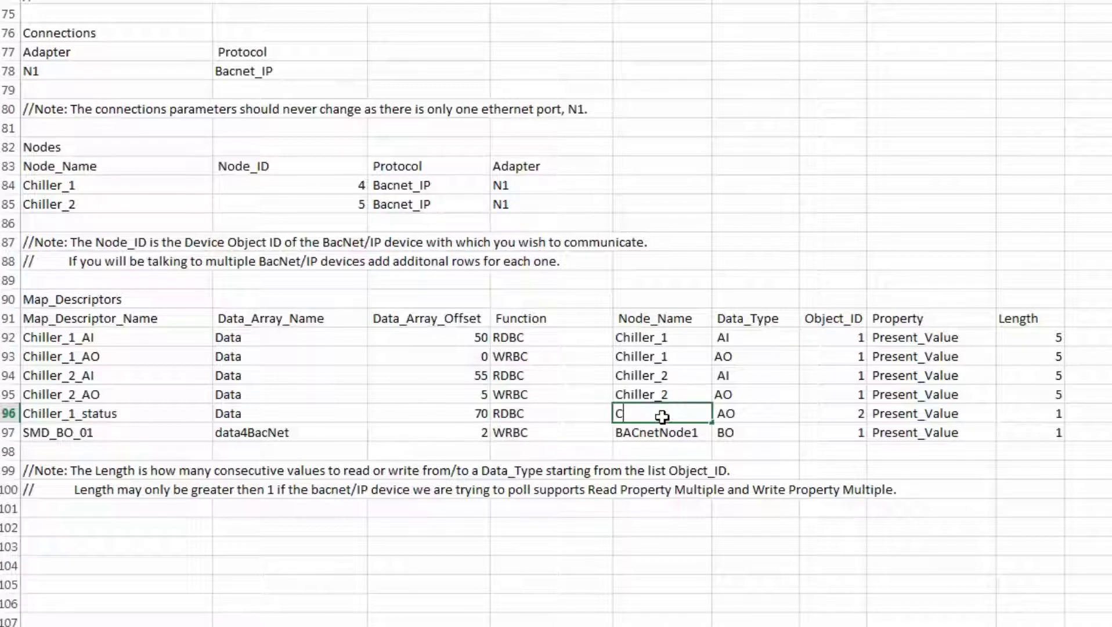
text(hiller_1)
click(758, 415)
text(BI)
click(848, 413)
text(1)
click(1055, 412)
text(1)
Step: Set up row 97 as Chiller_1_start using the Data array on node Chiller_1
click(125, 438)
text(C)
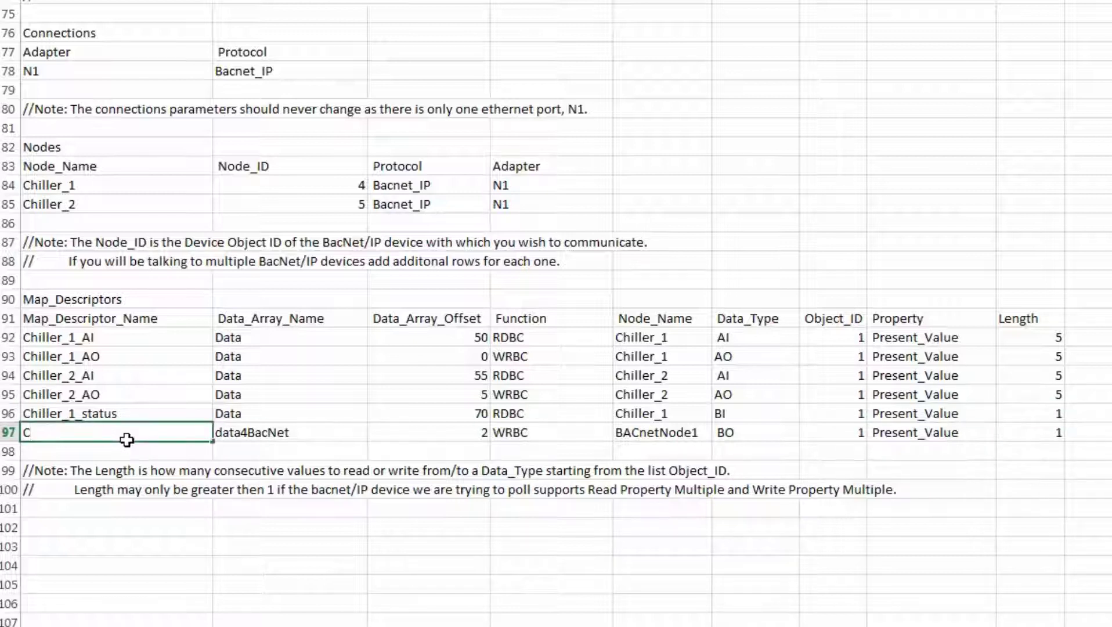
text(hiller_1_start)
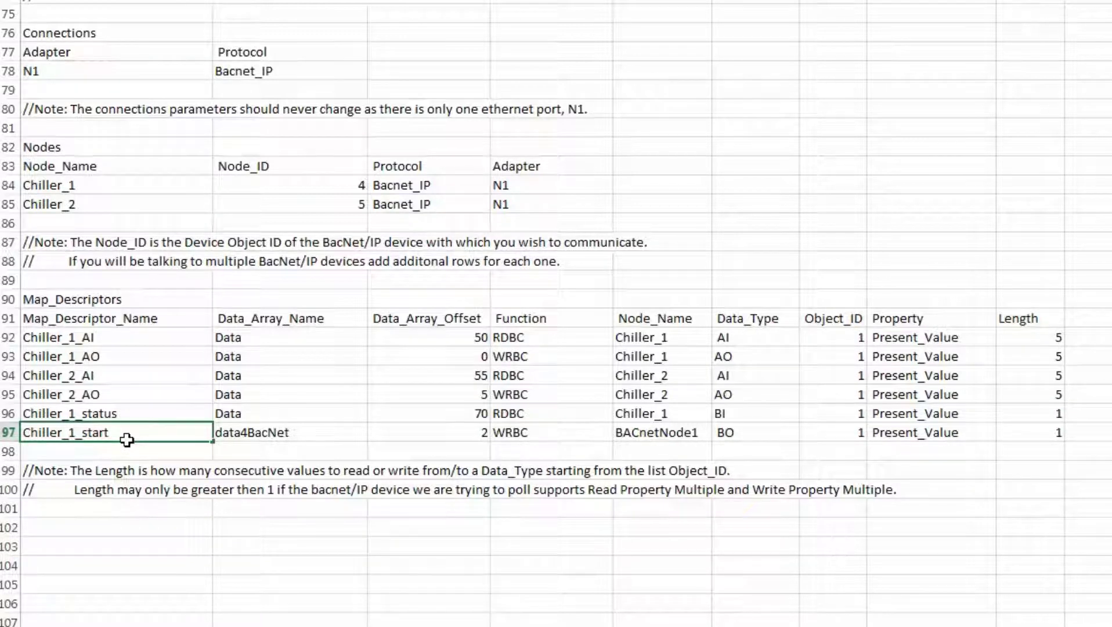
click(296, 432)
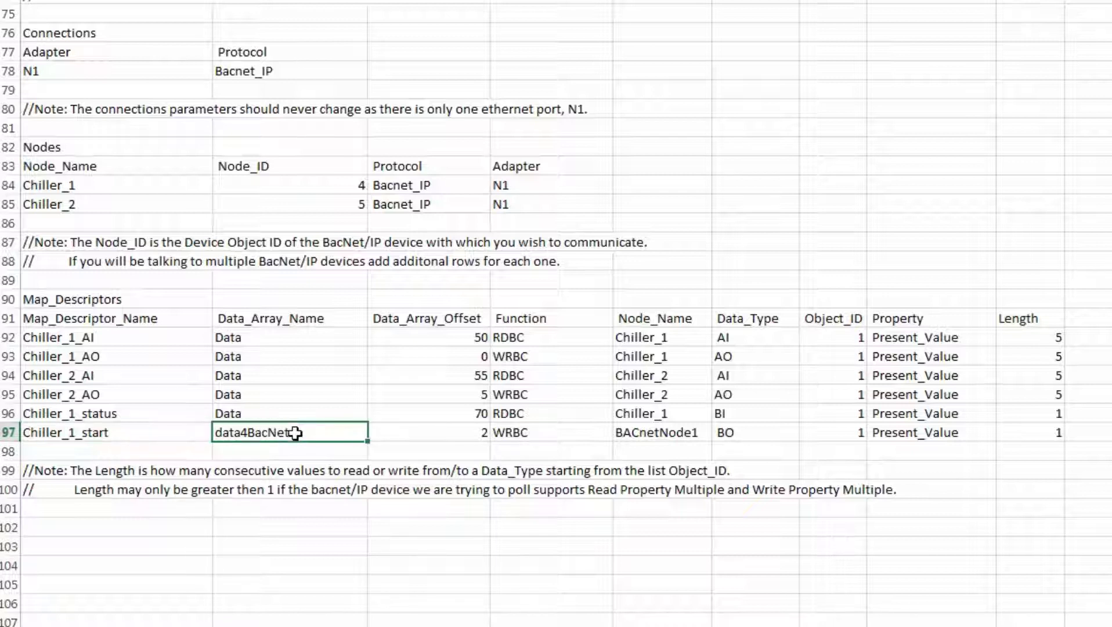
text(Data)
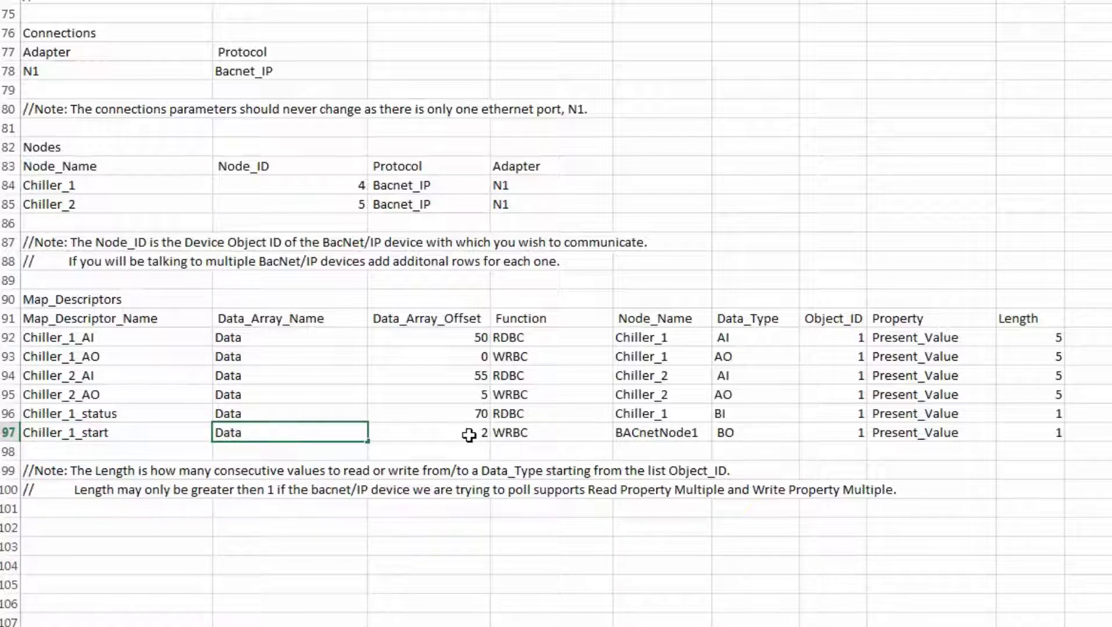
click(469, 434)
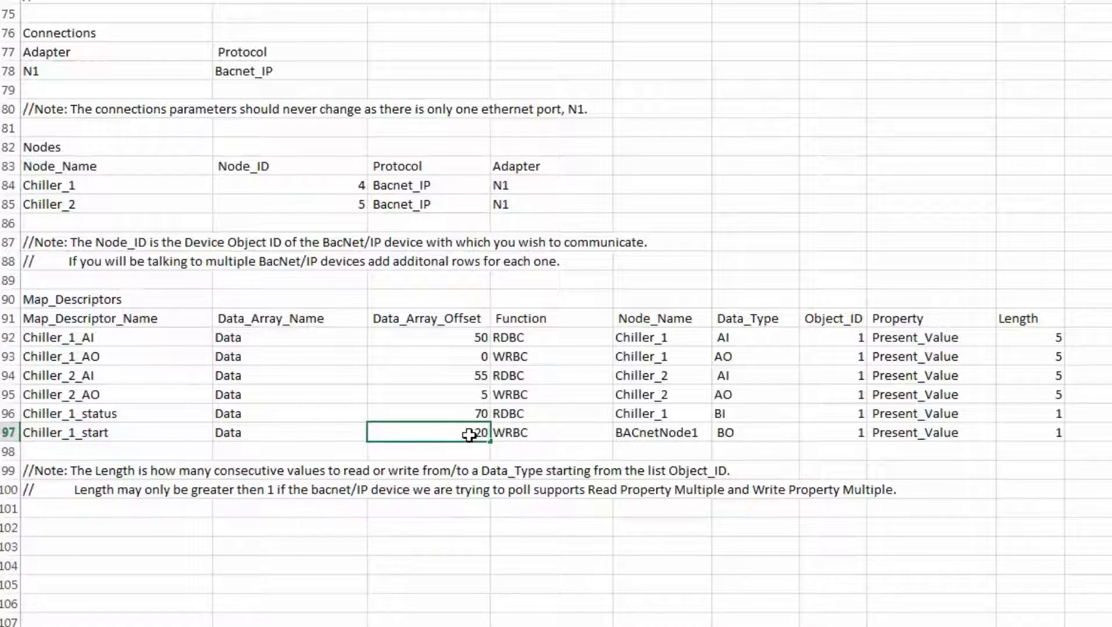
click(678, 433)
text(Chiller_1)
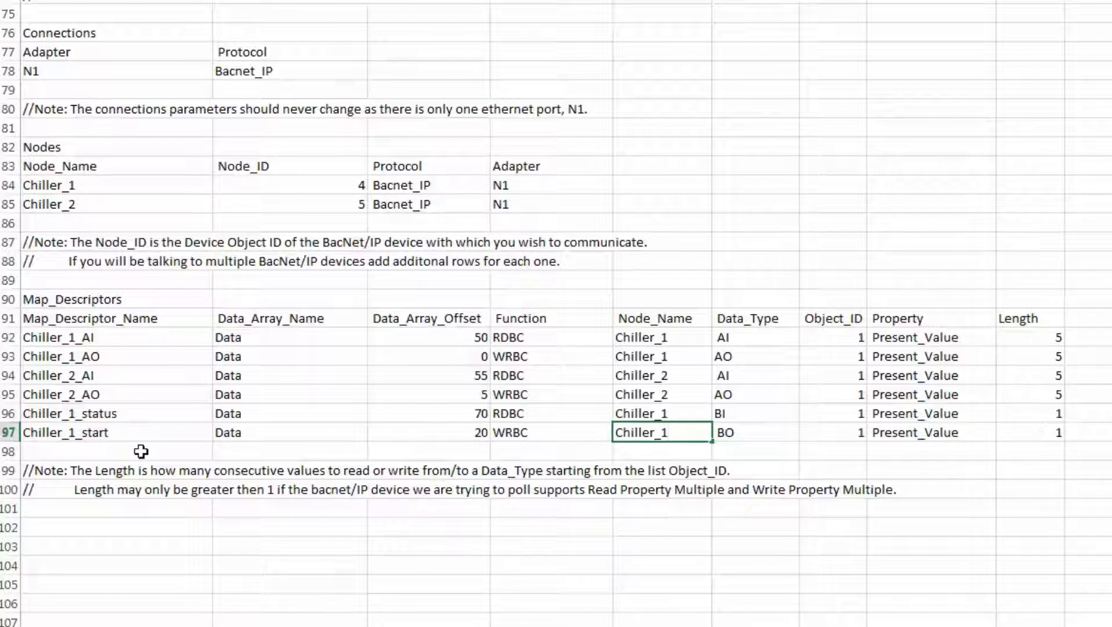
Step: Copy rows 96–97 and insert them as new rows 98–99
drag(9, 417, 14, 433)
key(ctrl+c)
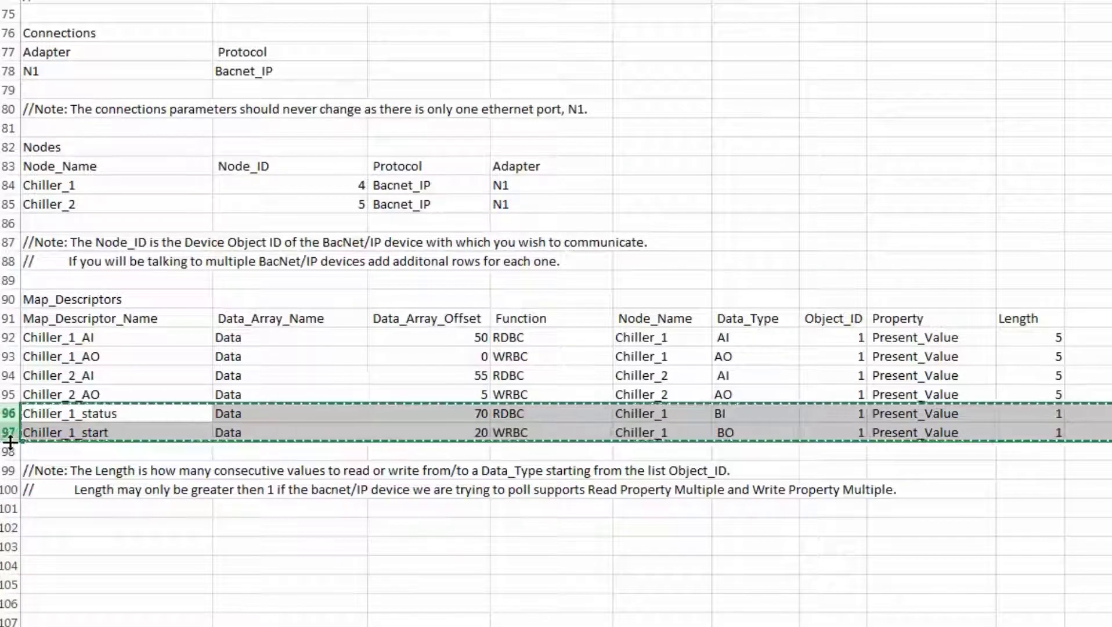
right_click(14, 452)
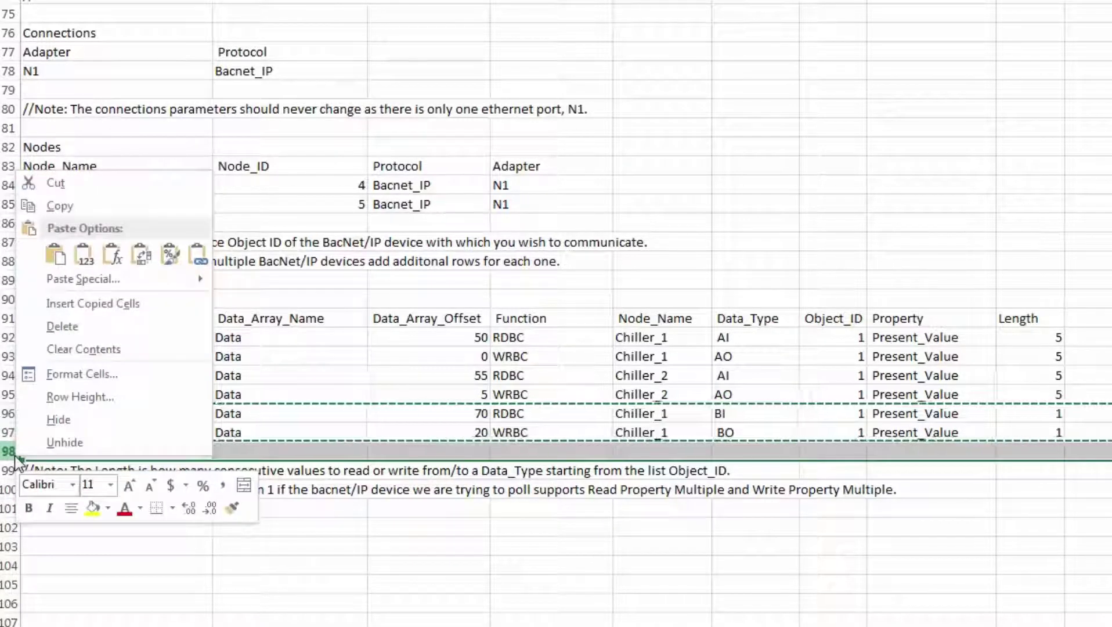
click(53, 303)
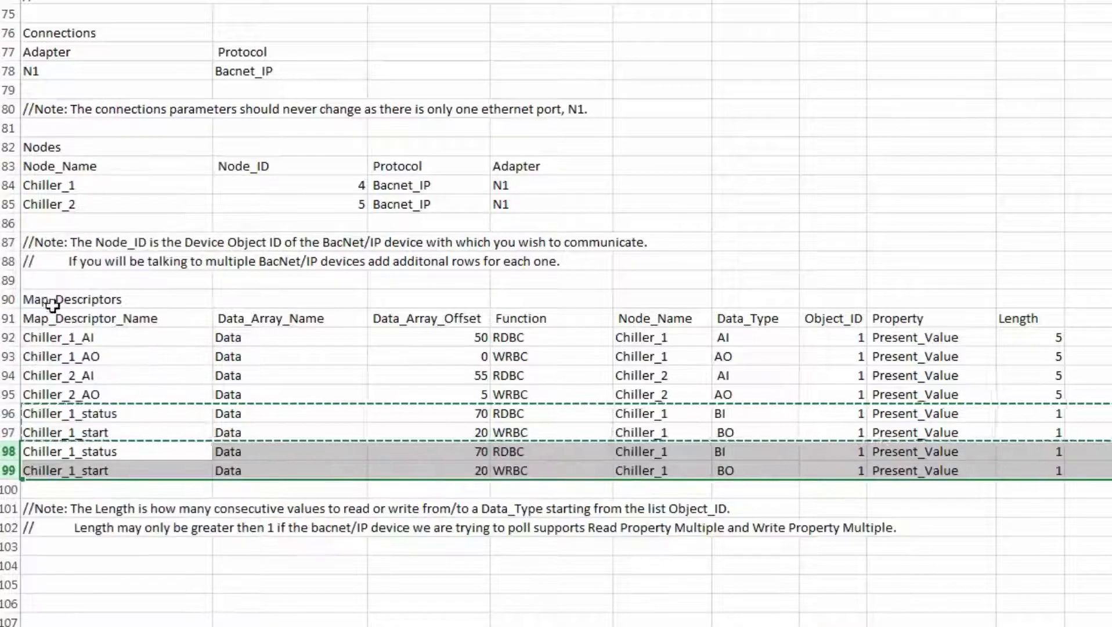
Step: Rename the row 98 descriptor from Chiller_1 to Chiller_2
double_click(82, 453)
click(76, 453)
key(BackSpace)
text(2)
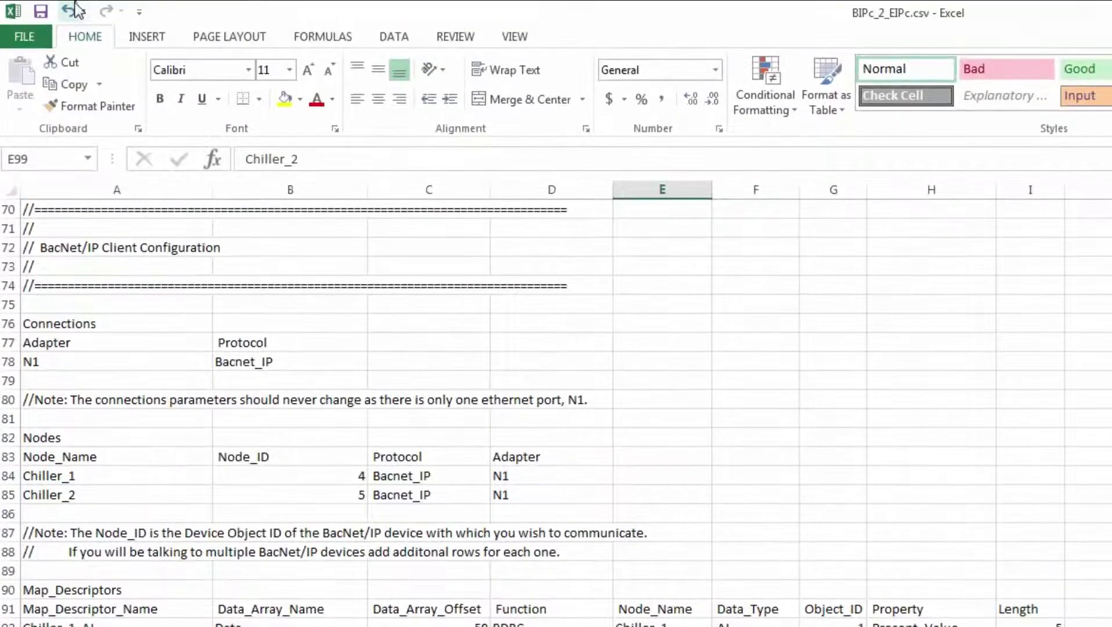
Step: Save the workbook under a new name through Save As, choosing the CSV save location
click(32, 38)
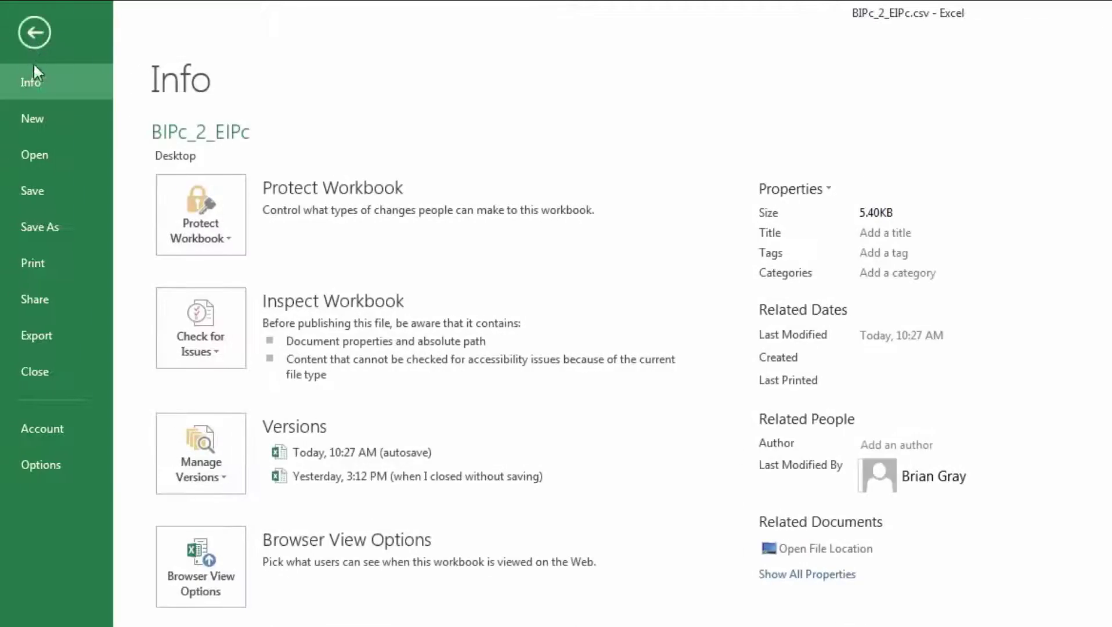
click(45, 230)
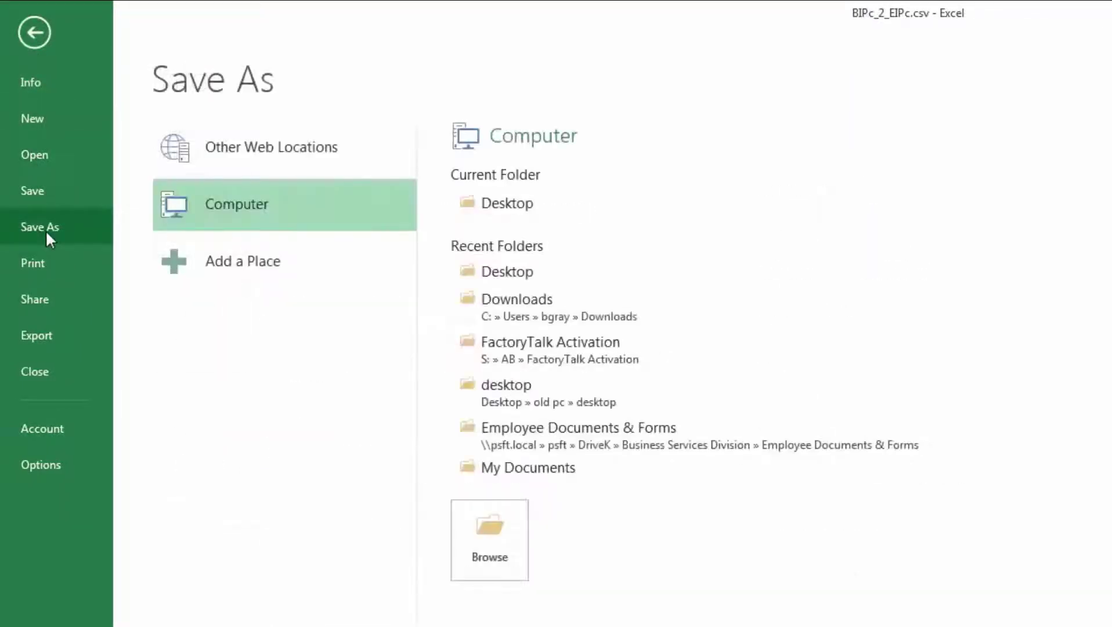
click(514, 536)
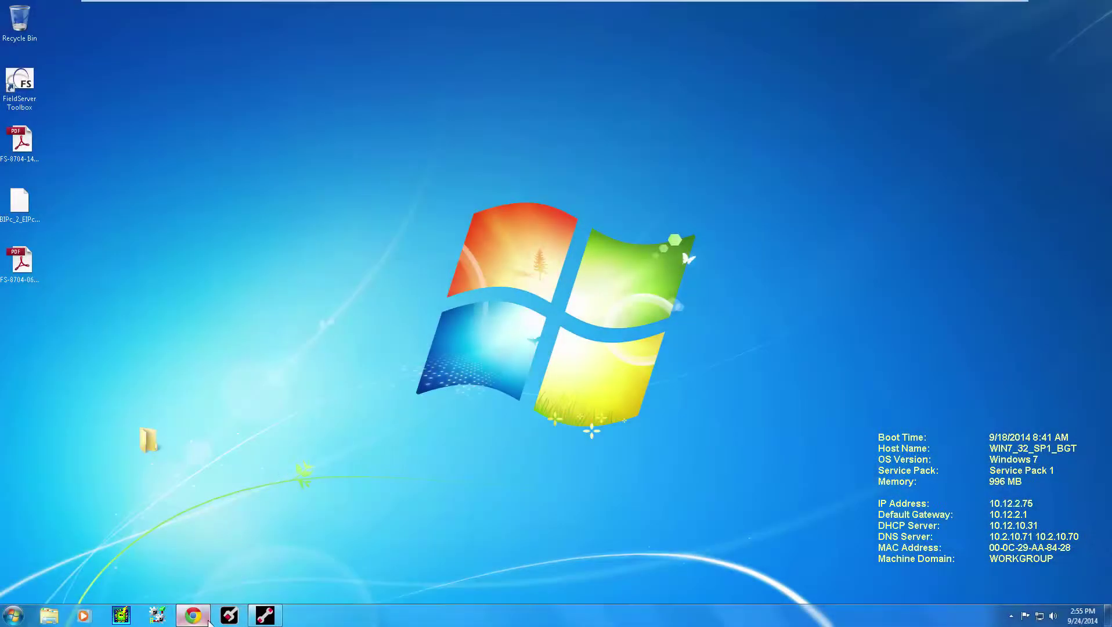
Step: Switch to the FieldServer web page in Chrome and open Setup > File Transfer
click(193, 615)
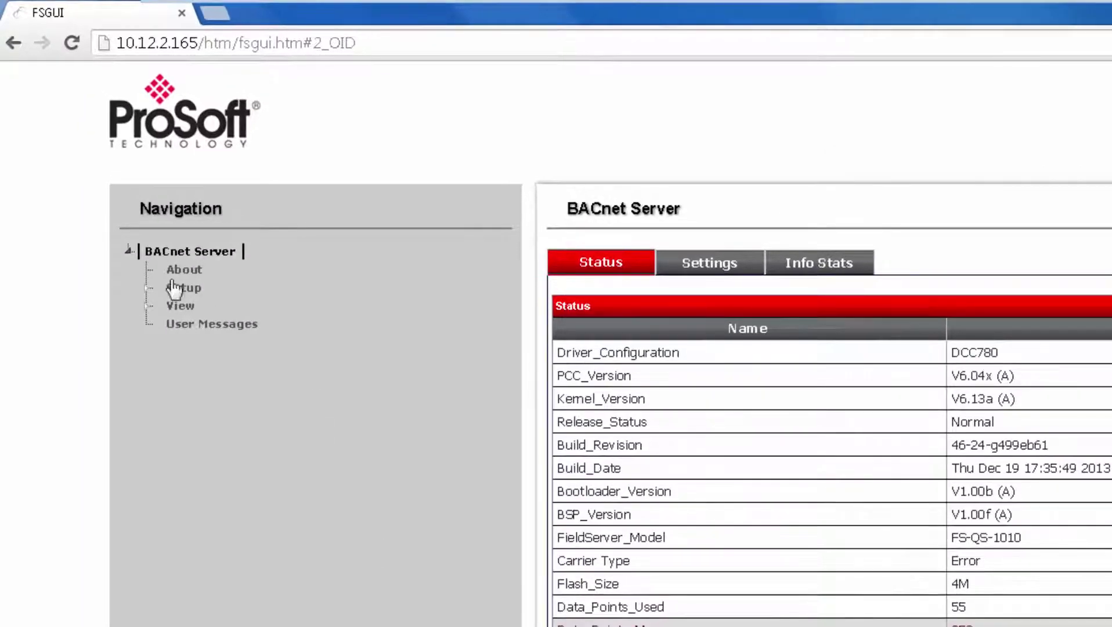
click(177, 284)
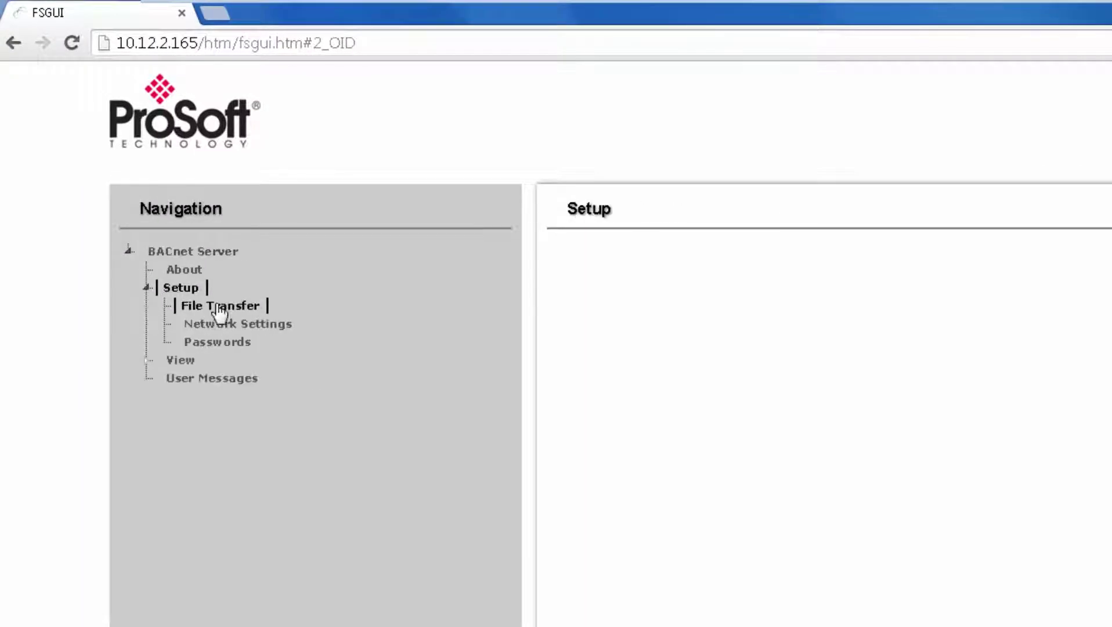
click(219, 308)
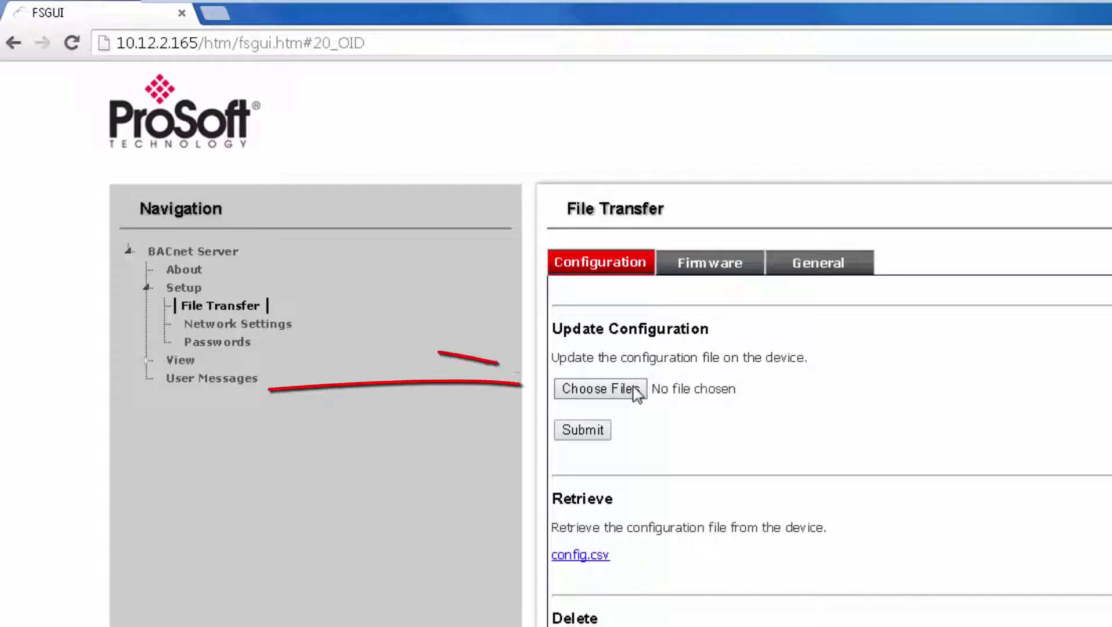
click(635, 390)
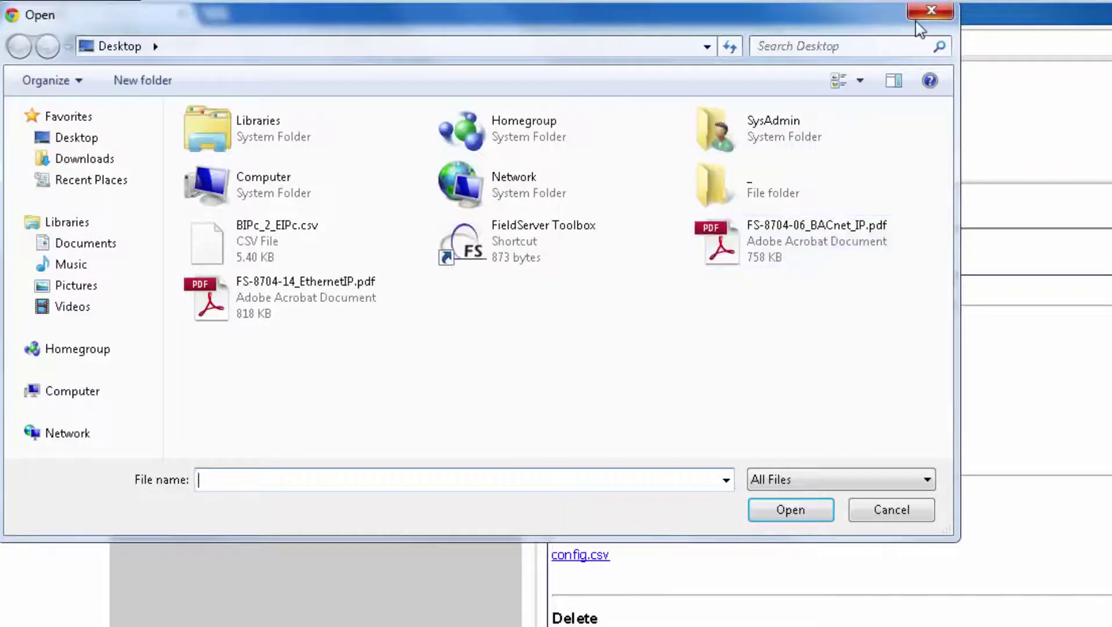
click(928, 13)
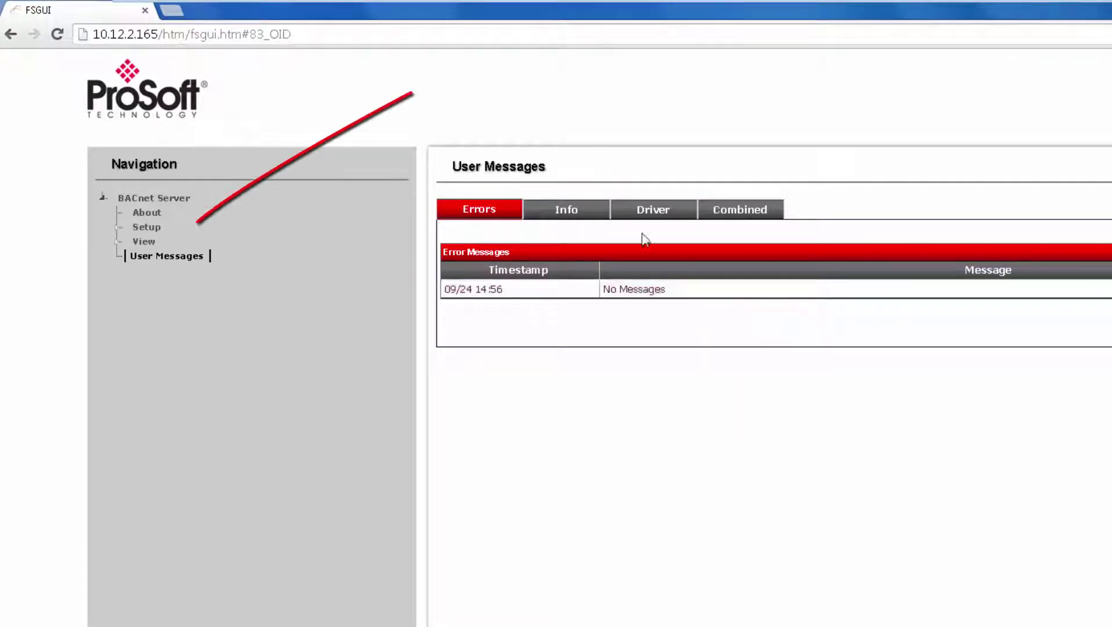
Step: Review Connections and Map Descriptors, then show DI1_6's error statistics totalling 0 errors
click(142, 241)
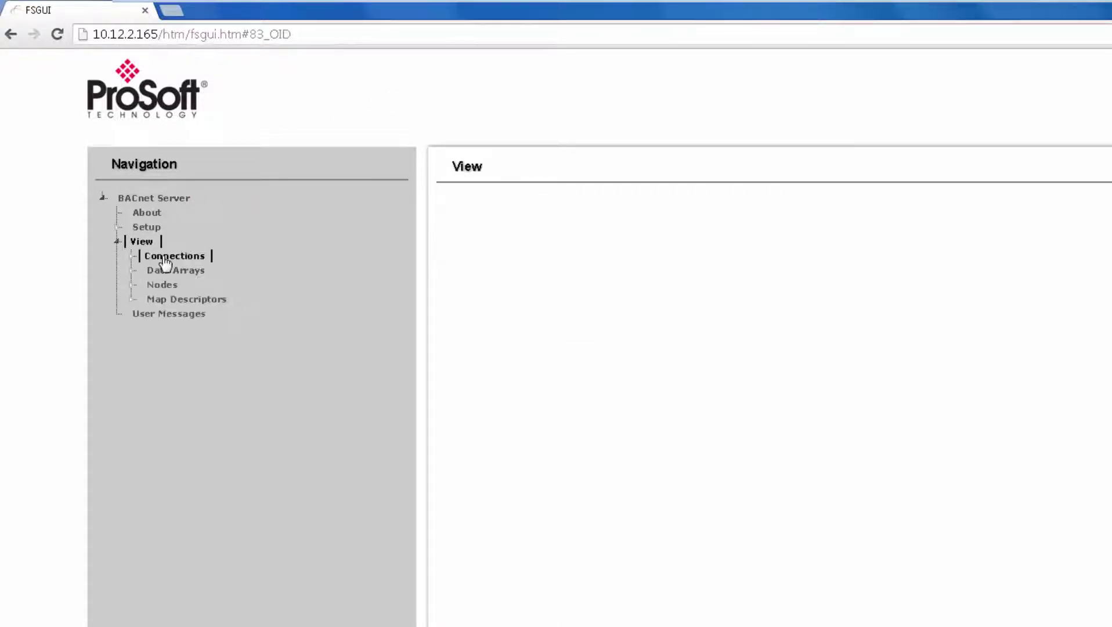
click(168, 256)
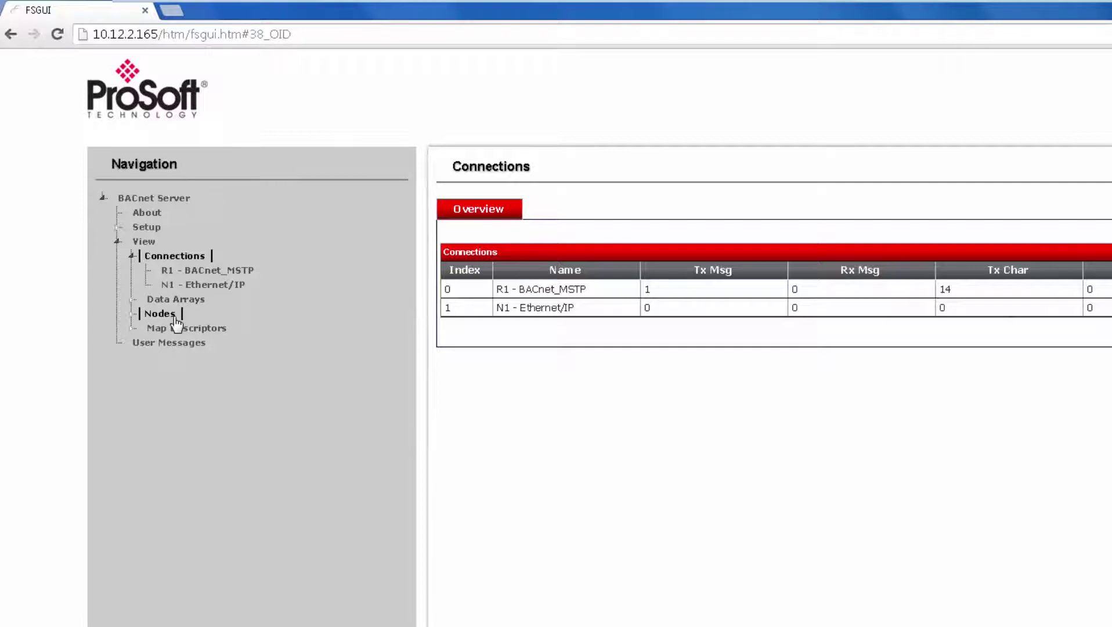
click(185, 328)
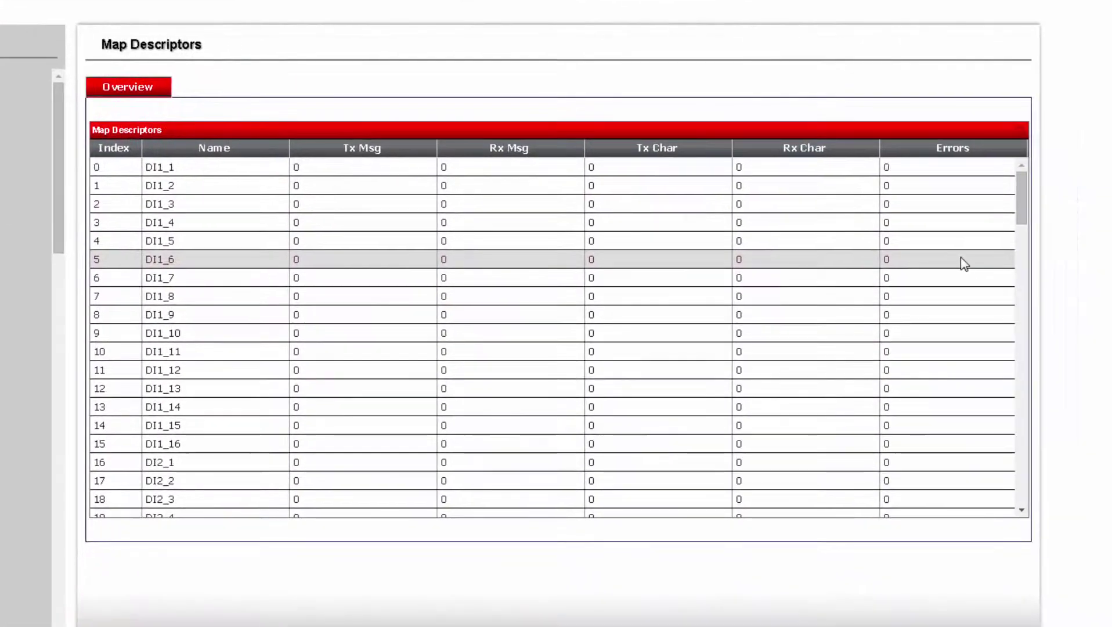
click(963, 261)
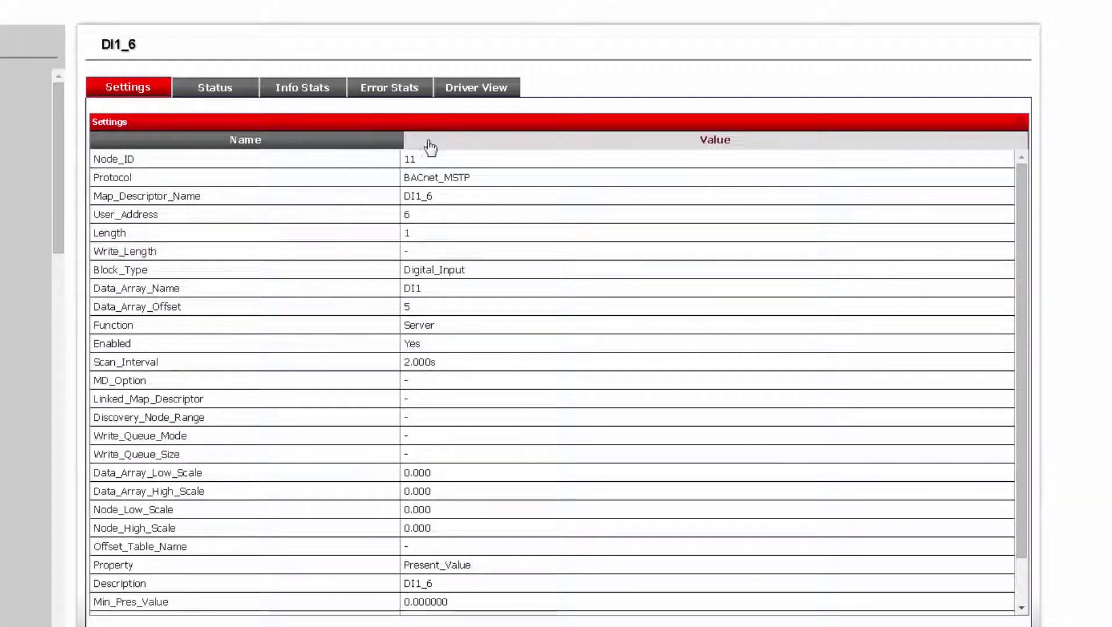
click(389, 88)
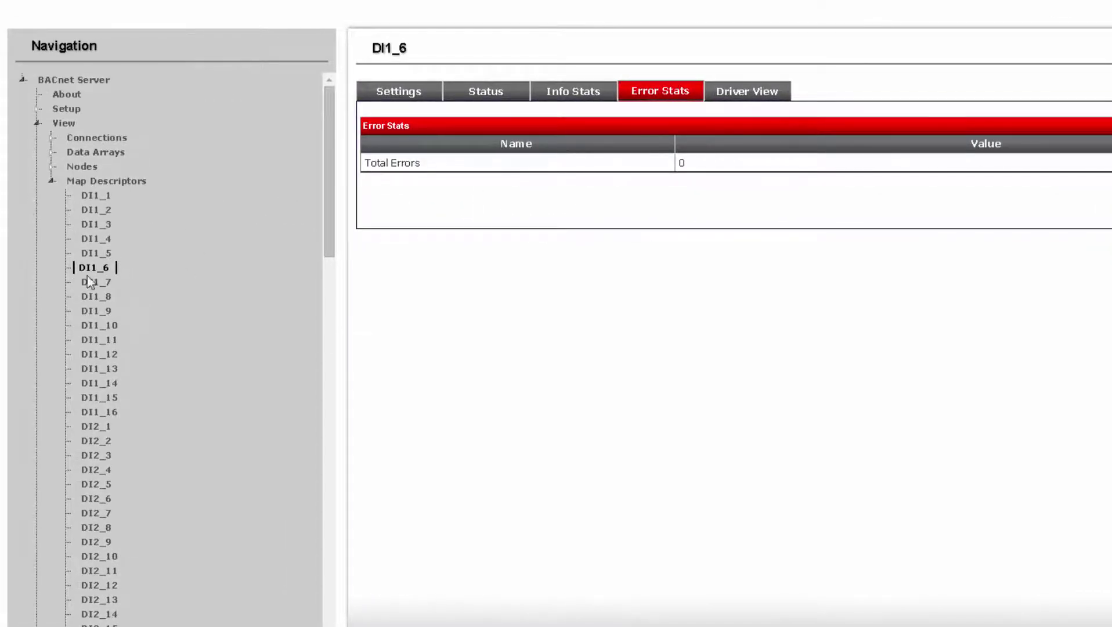
click(93, 168)
Step: View the Data Arrays table and open the AI1 data array's details
click(110, 154)
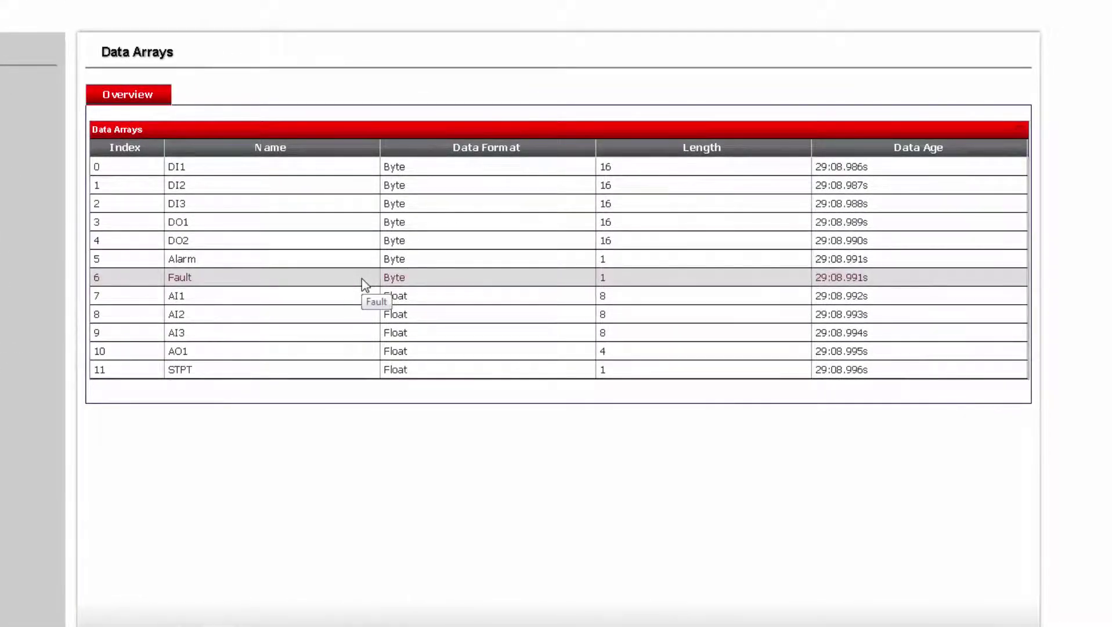
click(343, 301)
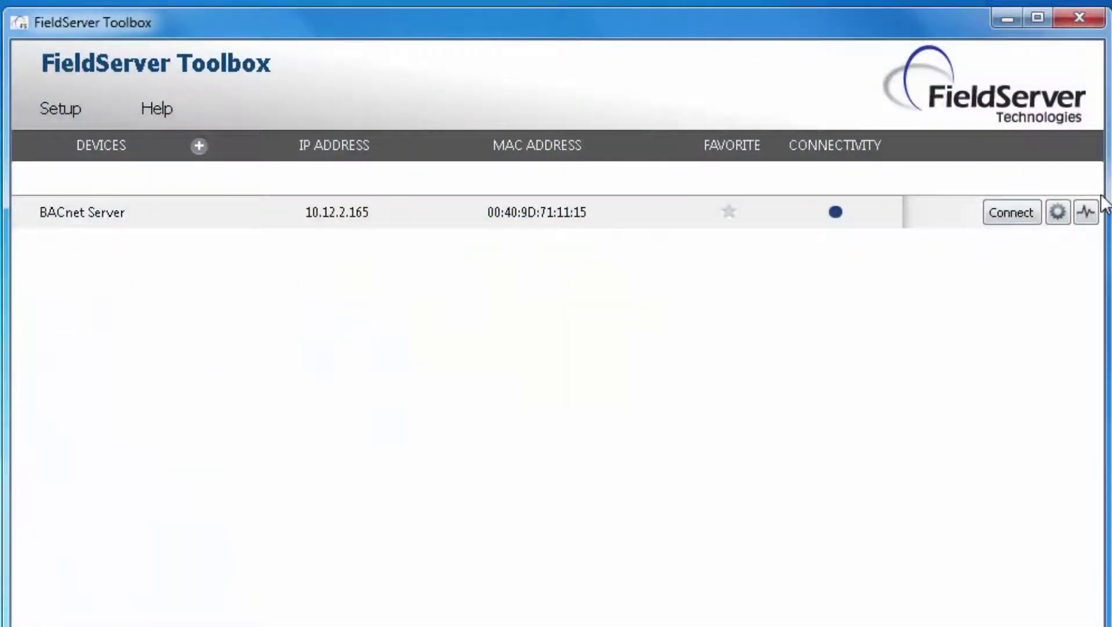
Step: Choose Full Diagnostic for the BACnet Server with a 0:05:00 capture period
click(1086, 212)
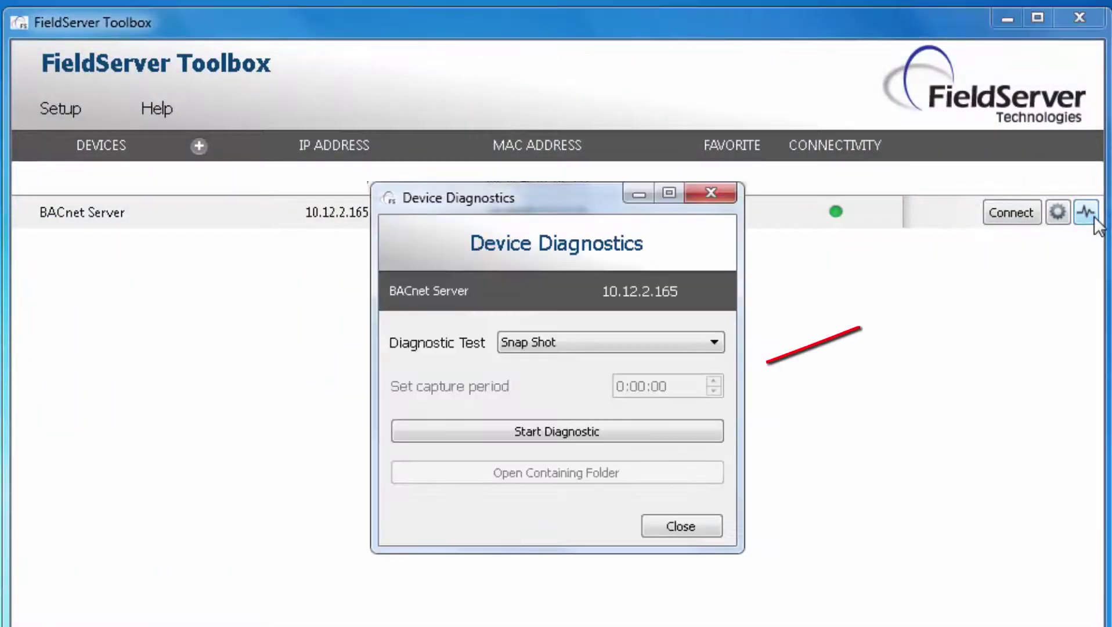
click(718, 342)
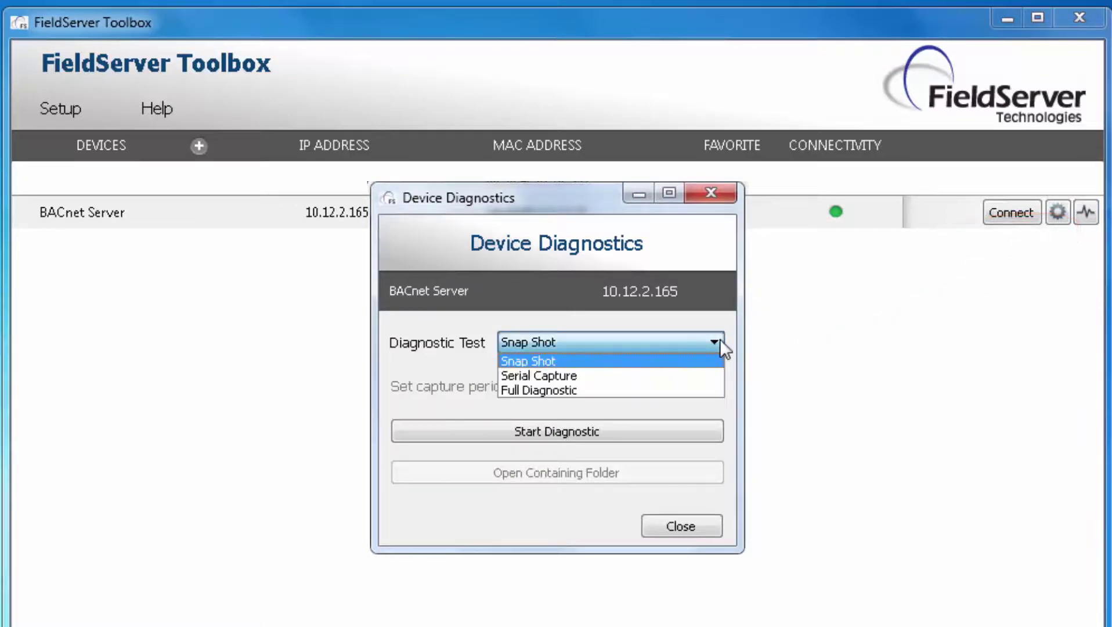
click(618, 389)
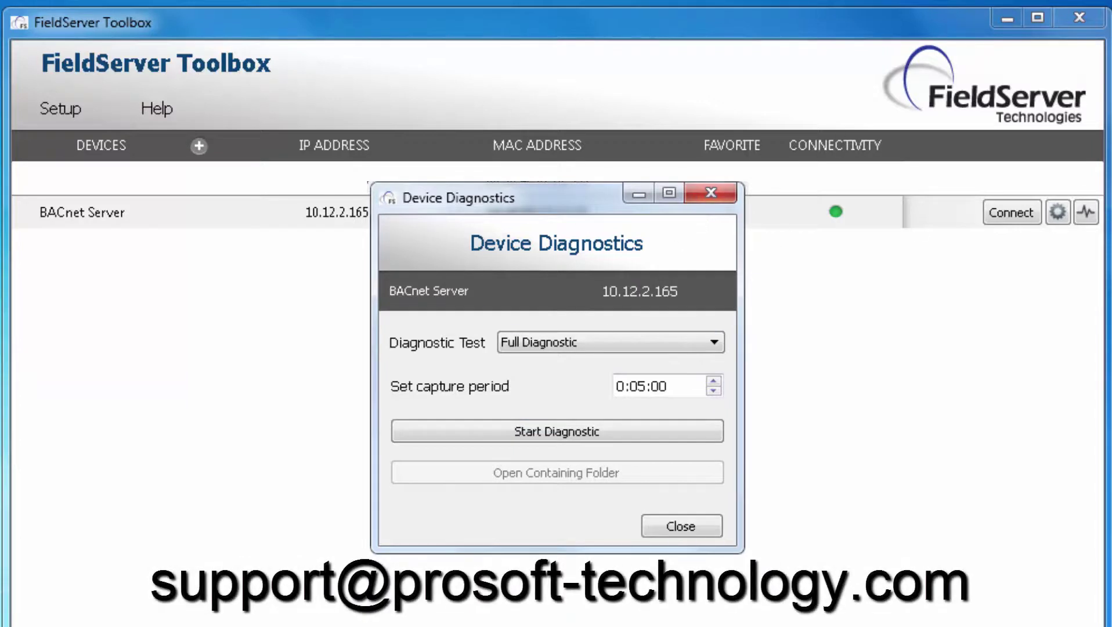
Step: Close the Device Diagnostics window to return to the Toolbox list showing the BACnet Server at 10.12.2.165
click(718, 191)
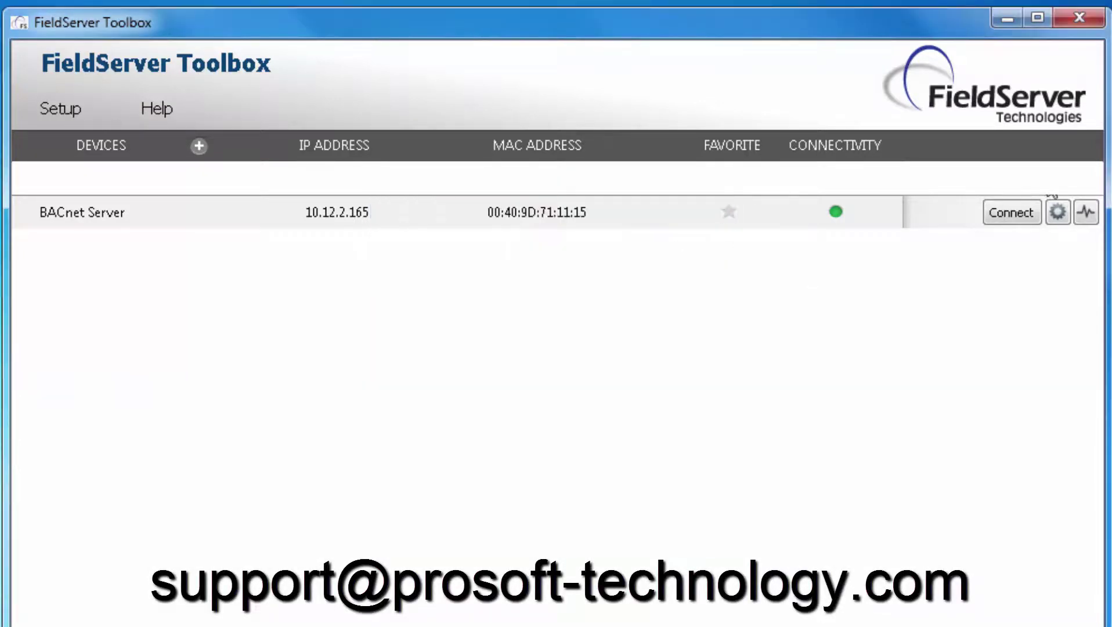